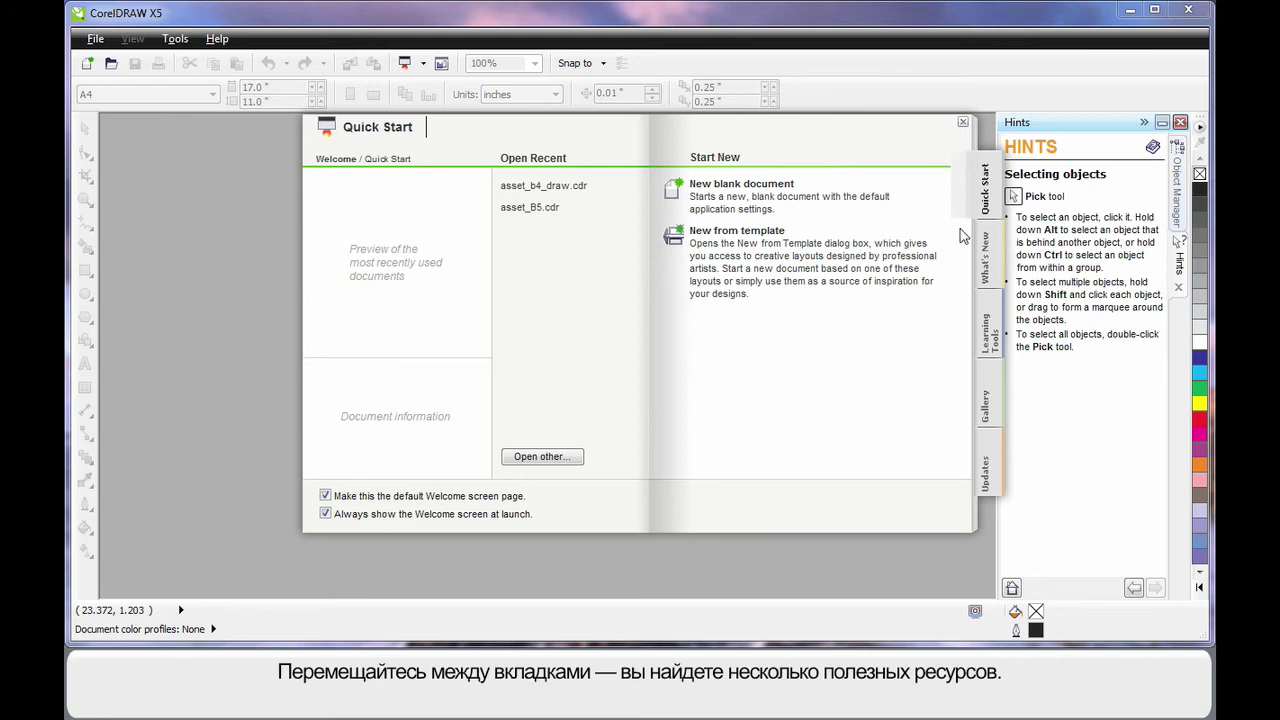
- Browse the welcome screen's Learning Tools and Gallery pages, then return to Quick Start
click(992, 340)
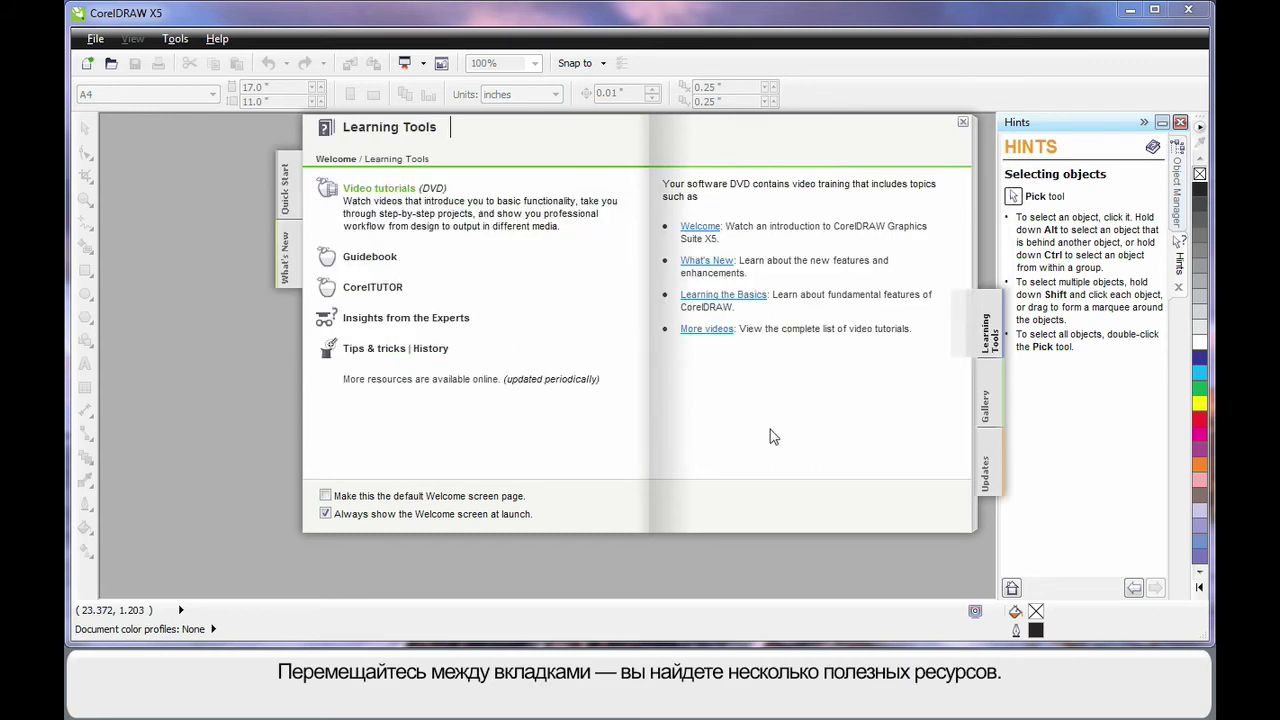
click(986, 403)
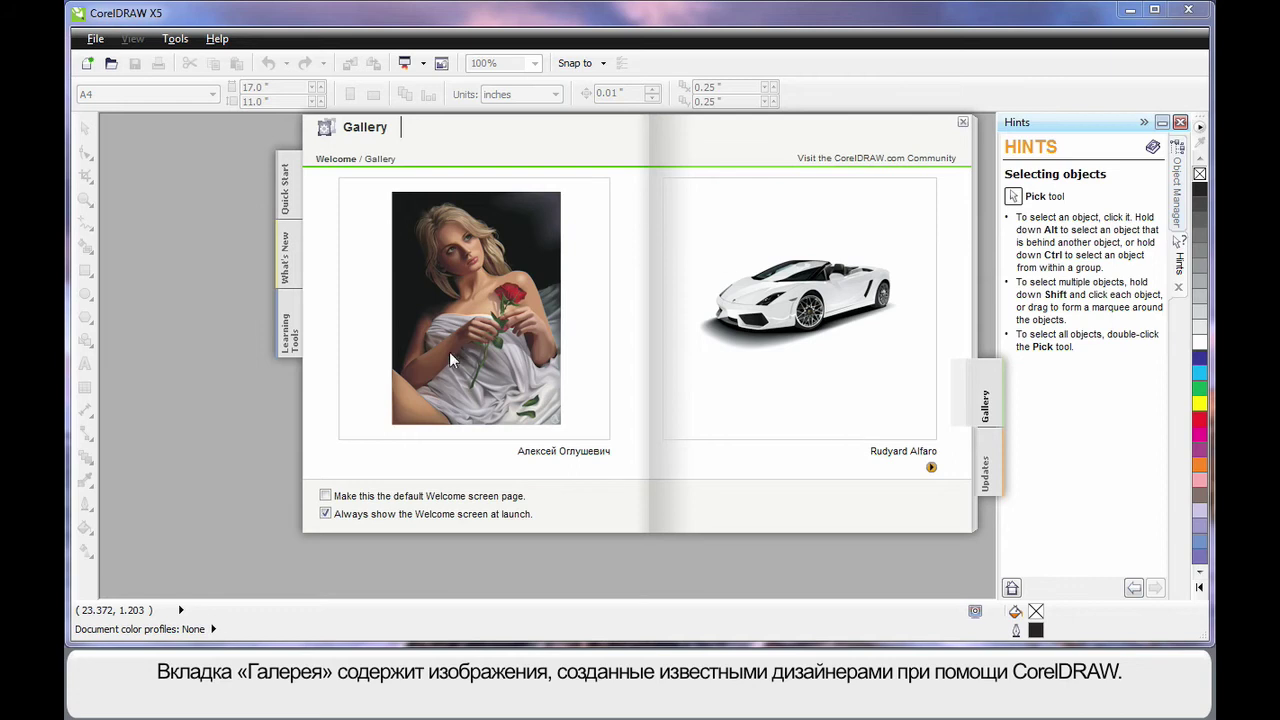
click(284, 189)
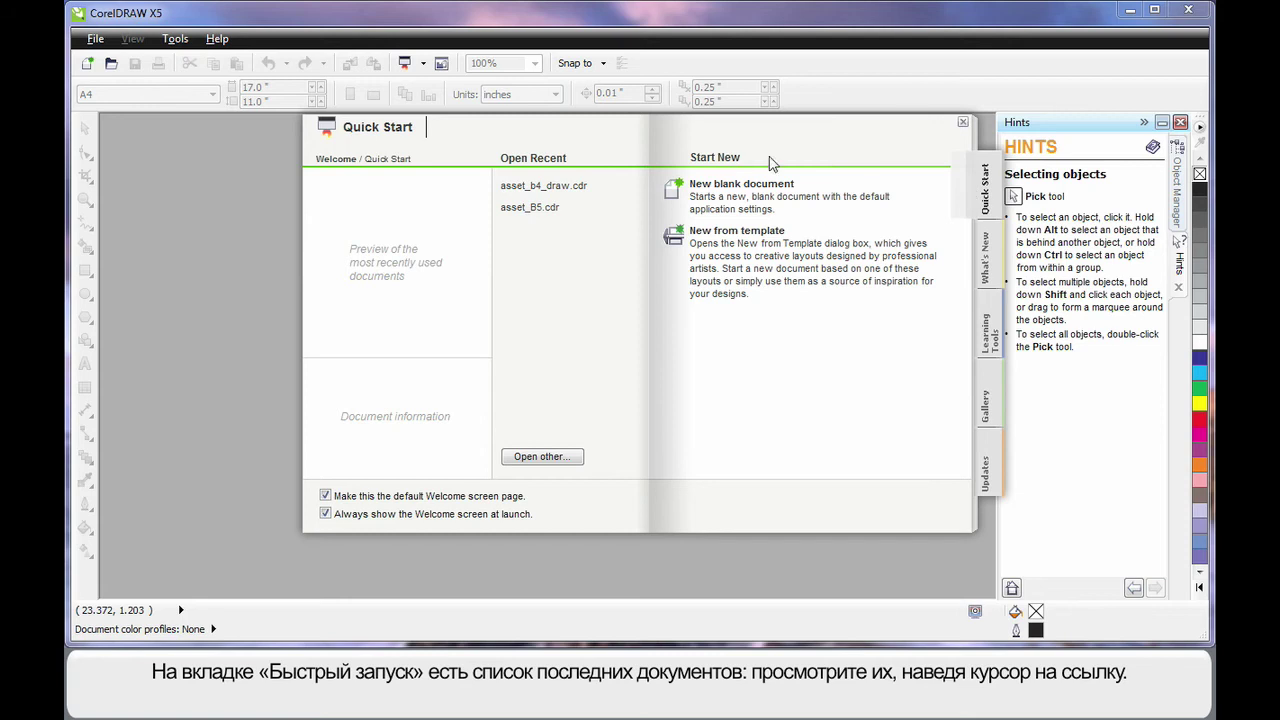
- Create a new blank document keeping the CorelDRAW default preset destination
mouse_move(548, 191)
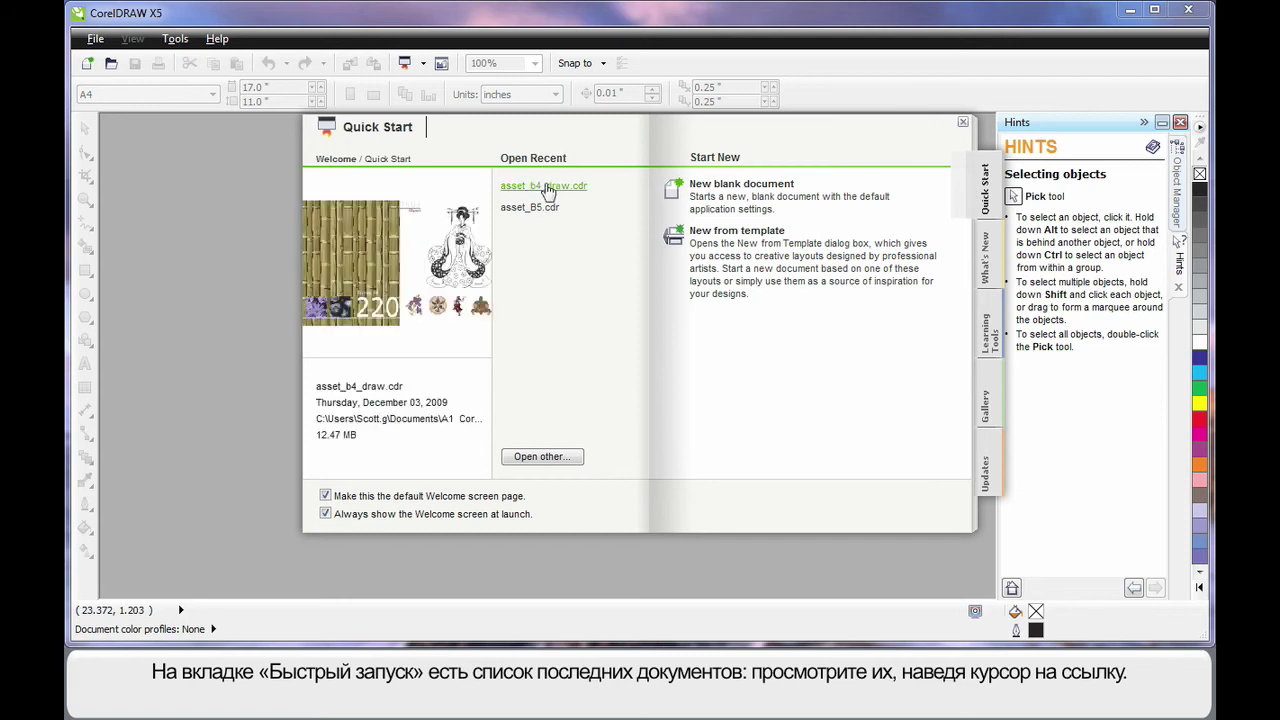
mouse_move(539, 214)
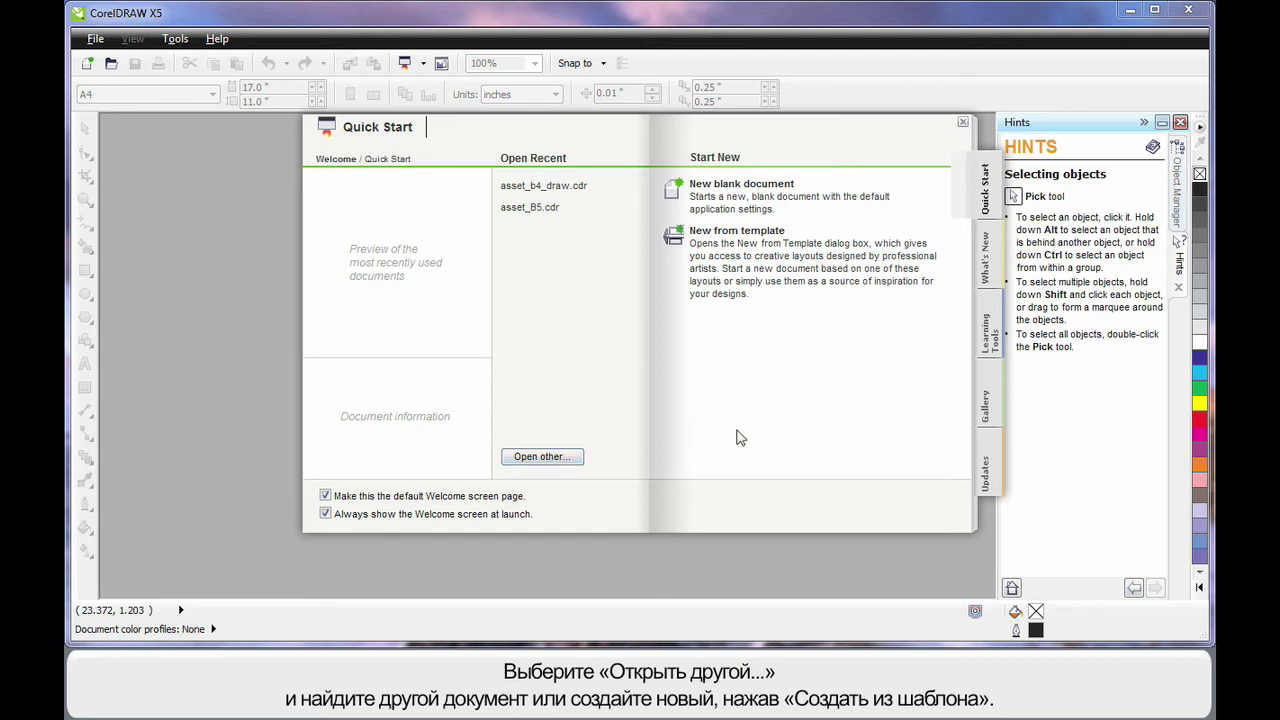
click(773, 194)
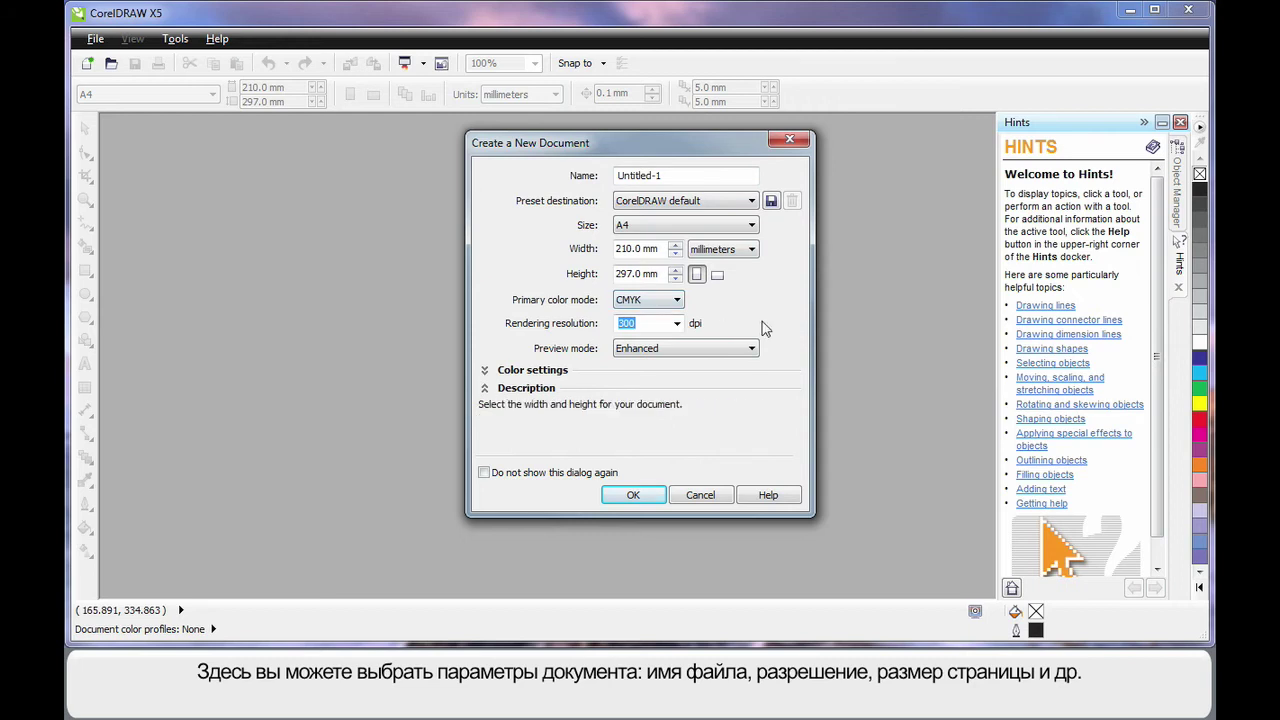
click(752, 201)
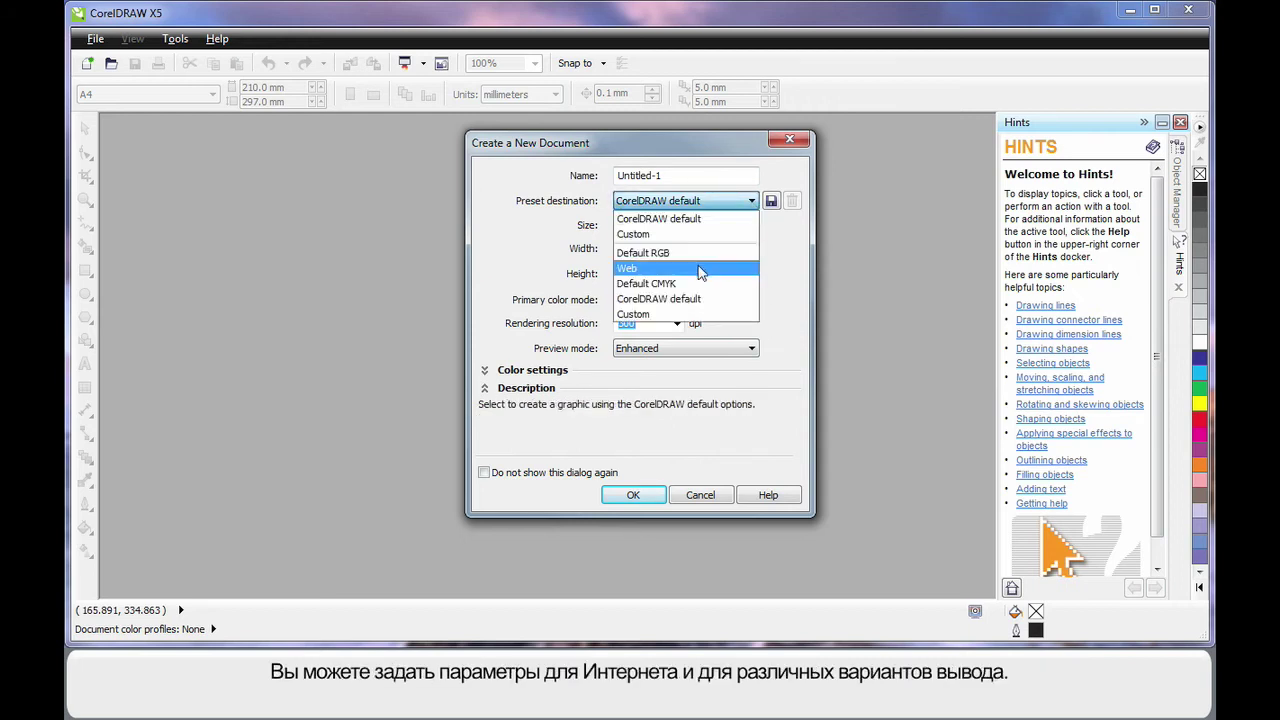
click(792, 277)
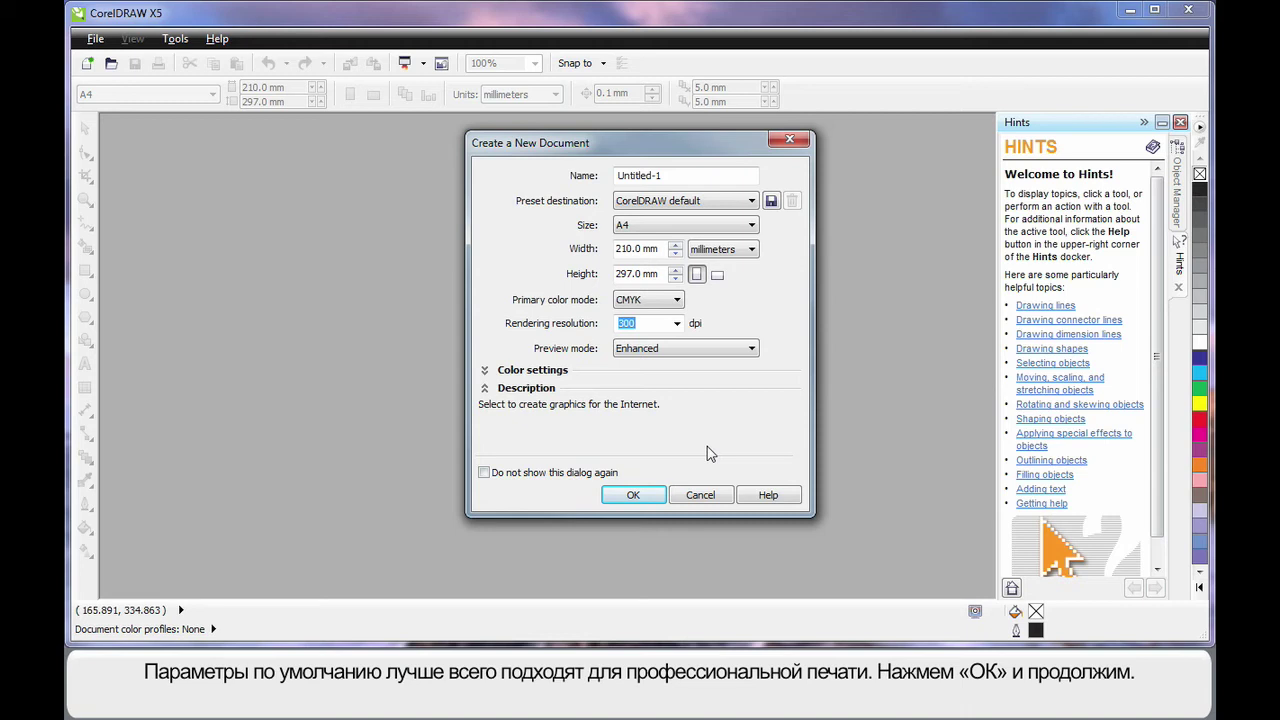
click(633, 495)
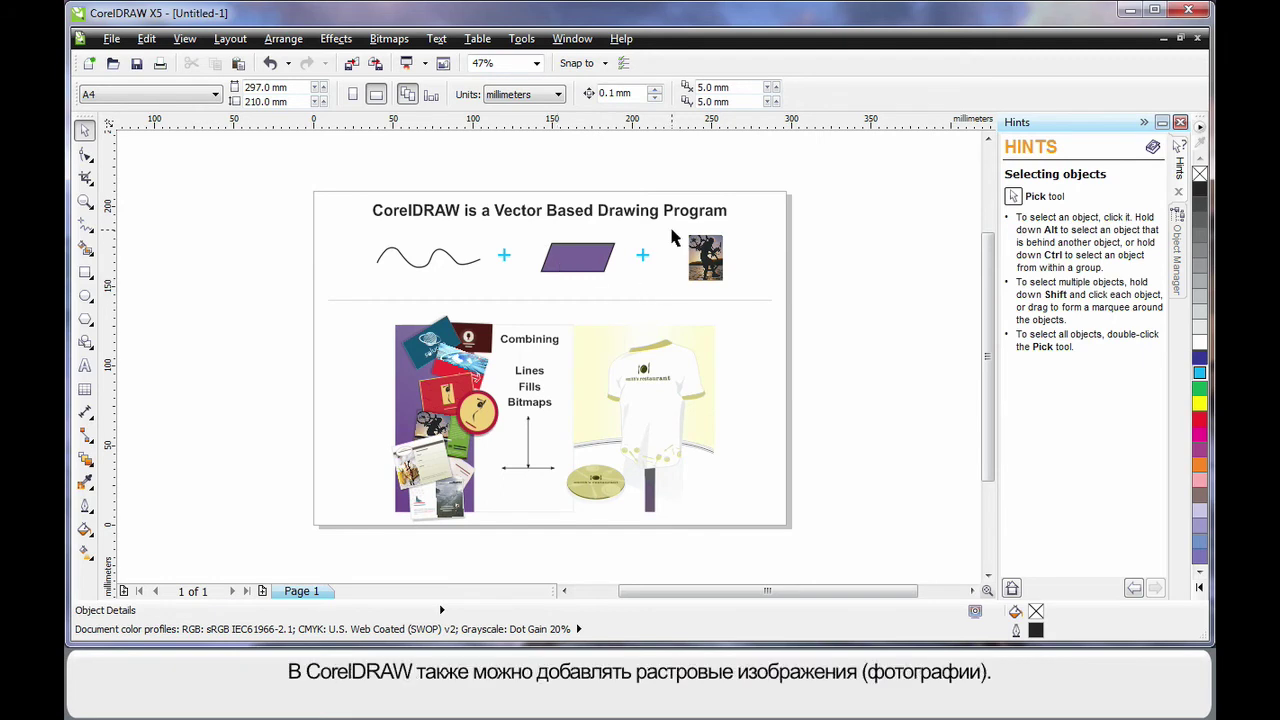
click(716, 258)
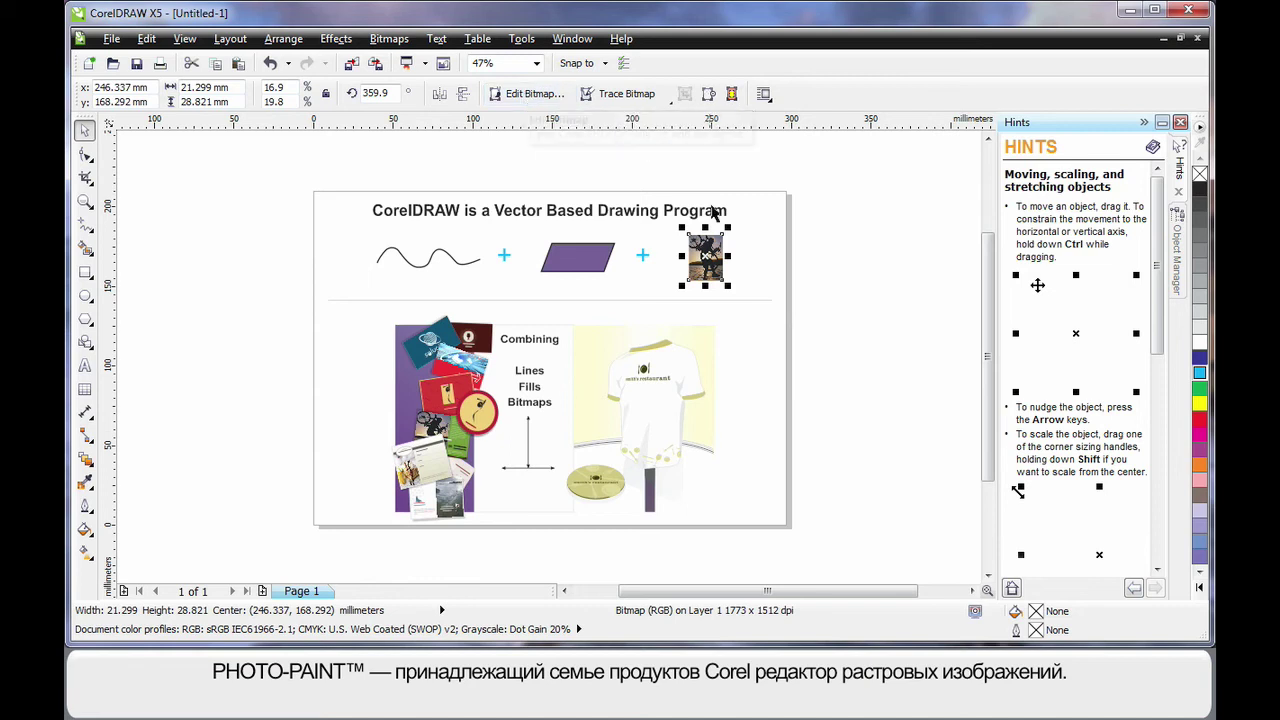
- Deselect the photo by clicking an empty area of the page
click(801, 419)
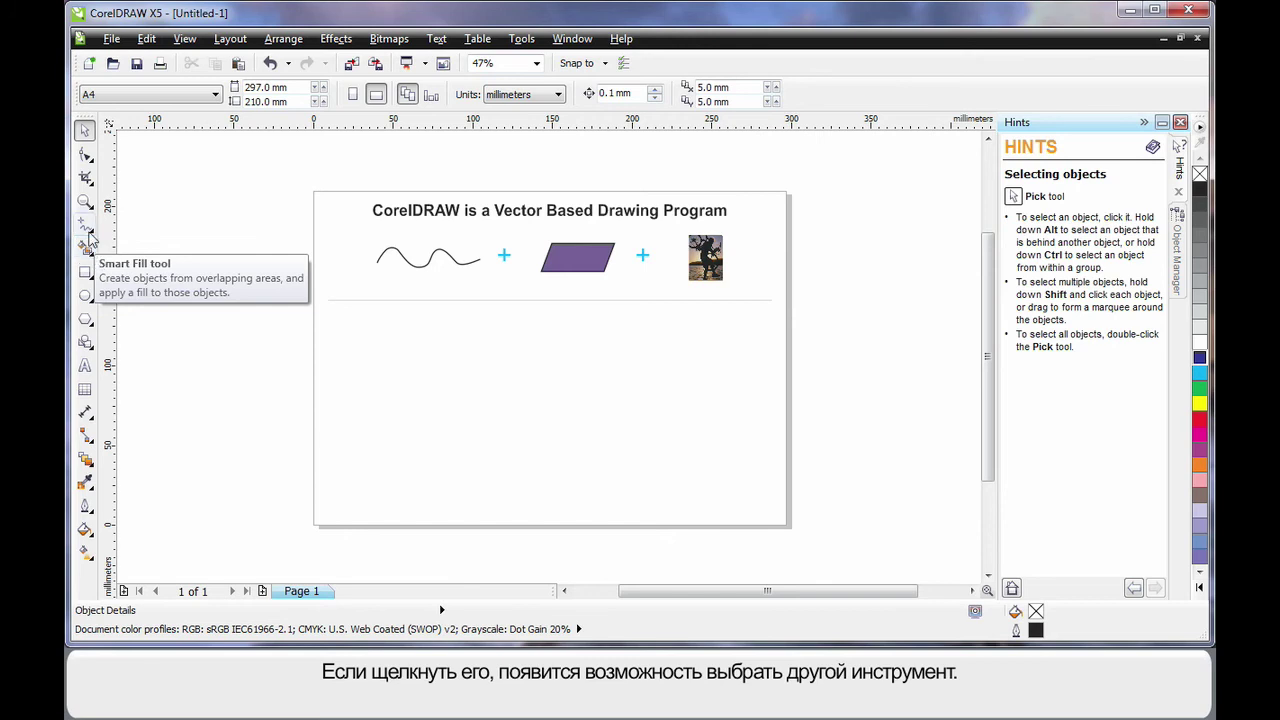
- Open the crop tools flyout, then the Curve tools flyout in the toolbox
click(91, 183)
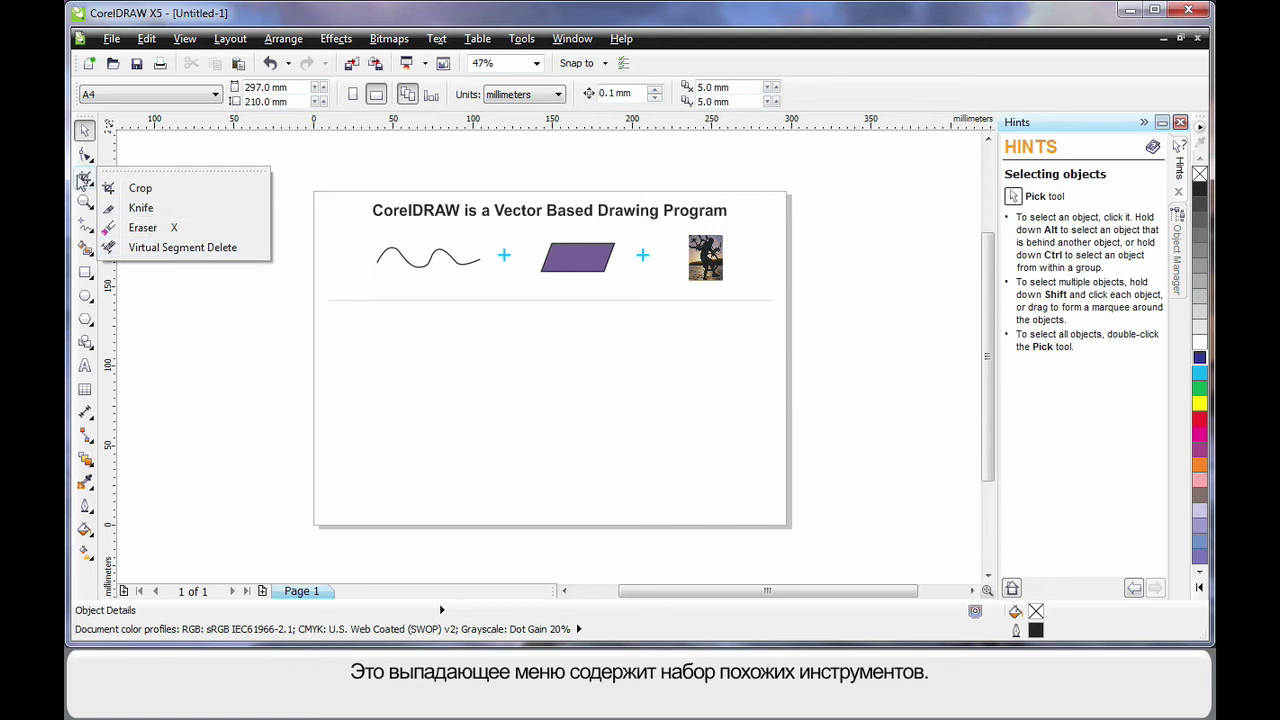
click(85, 230)
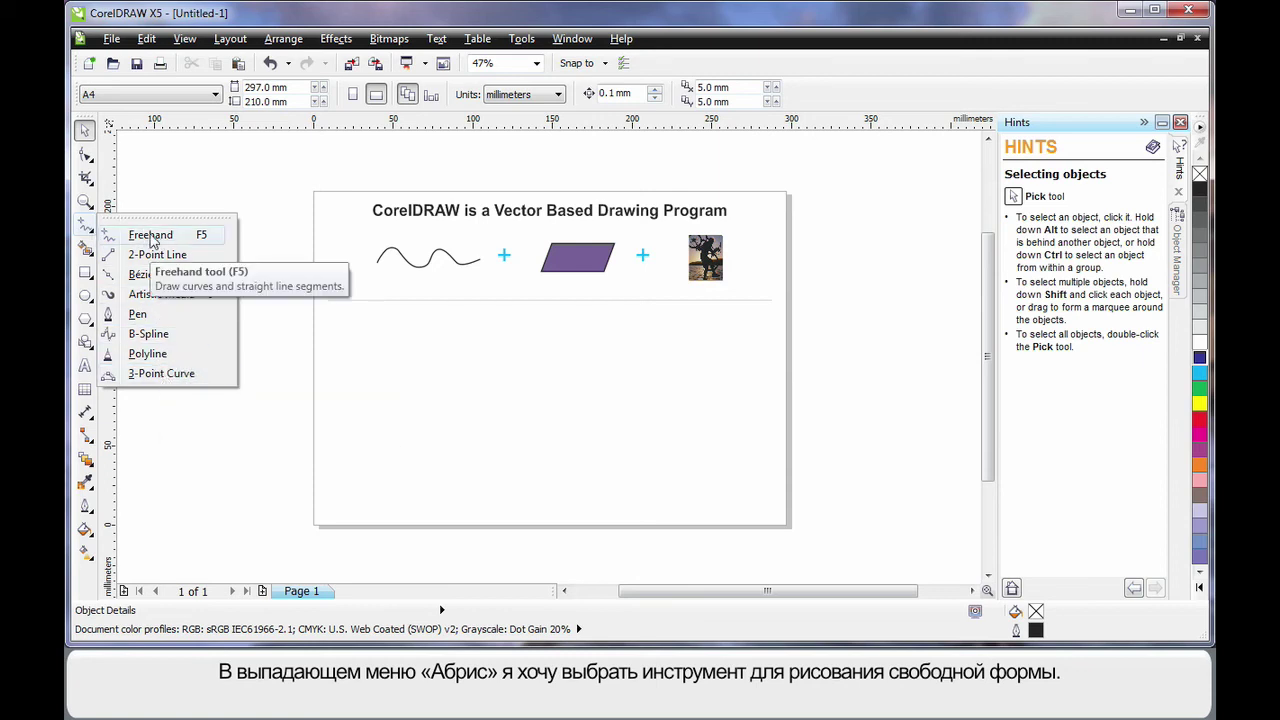
- With the Freehand tool, draw a straight slanting line below the divider
click(150, 238)
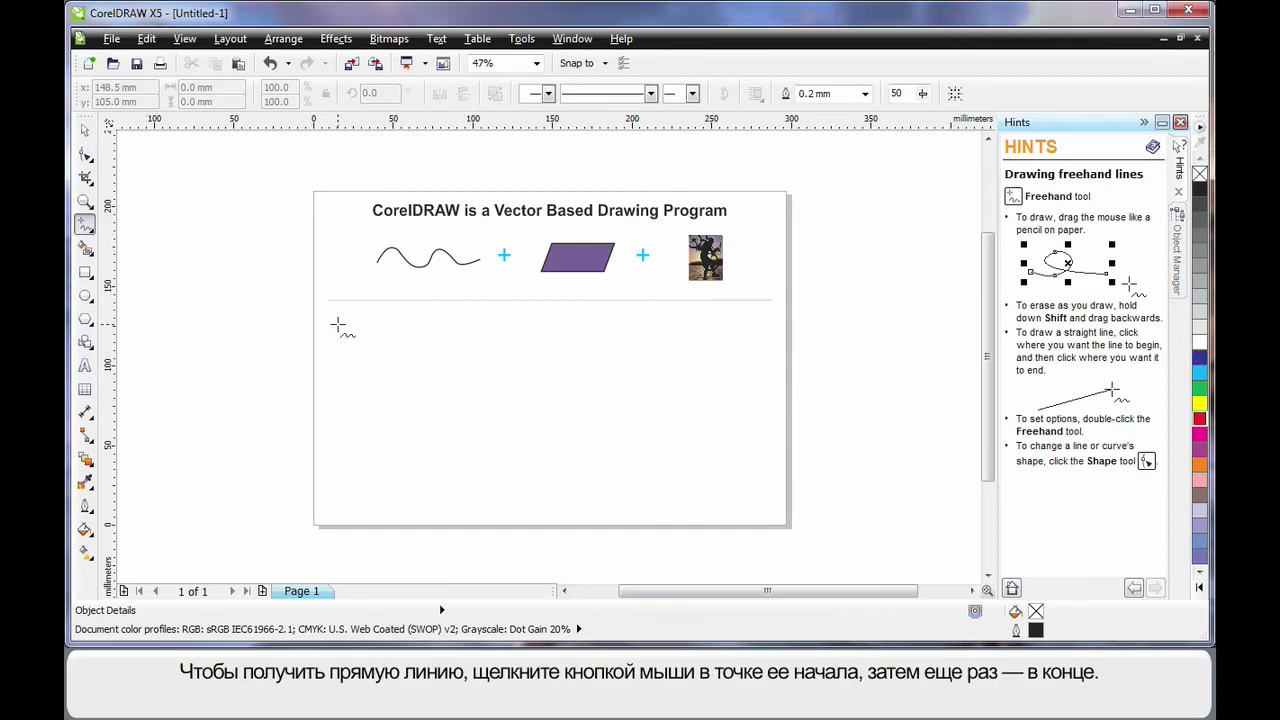
click(338, 325)
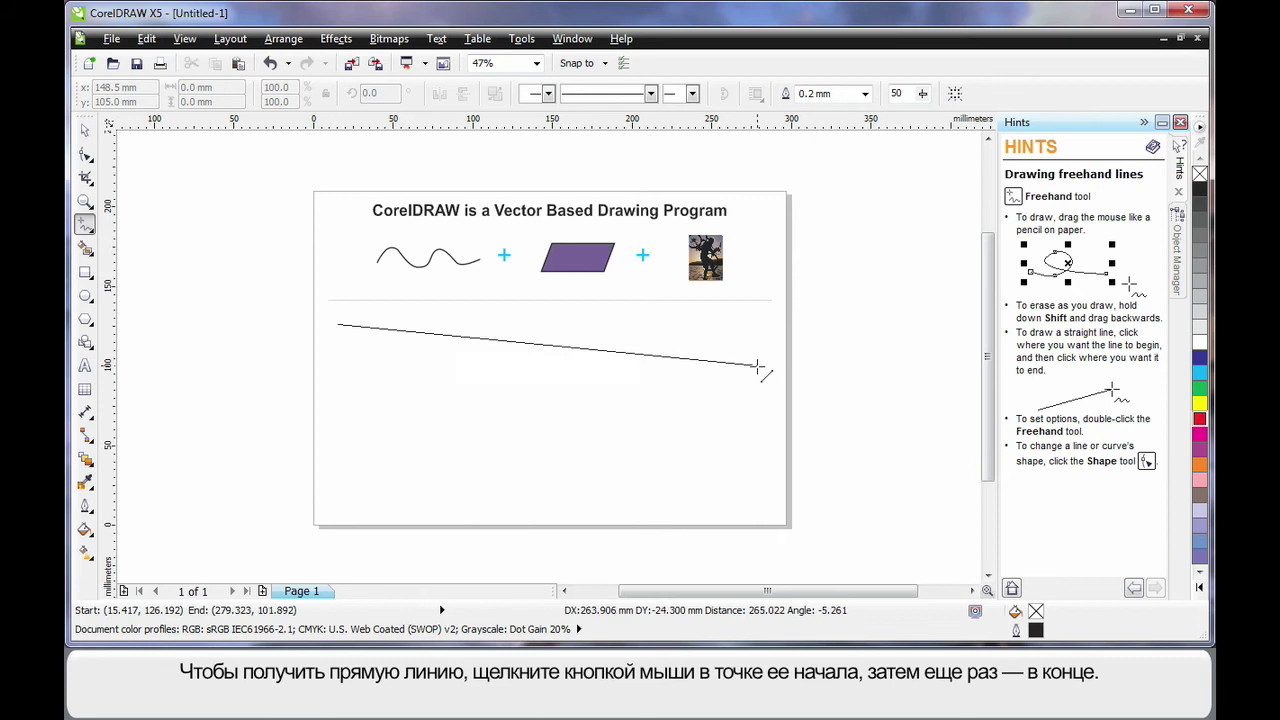
click(757, 367)
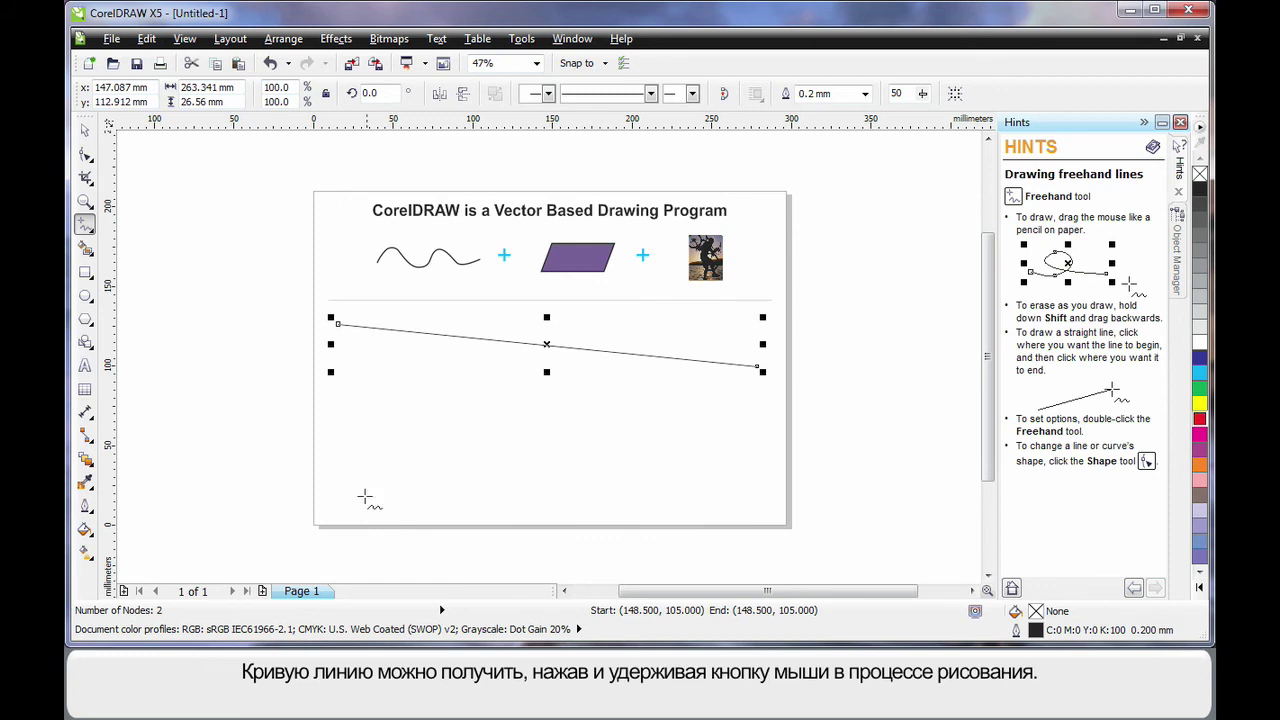
- Draw a two-humped wavy freehand curve beneath the straight line
drag(326, 503, 339, 464)
mouse_move(428, 392)
mouse_down()
mouse_move(458, 461)
mouse_move(511, 488)
mouse_move(543, 439)
mouse_move(585, 412)
mouse_move(704, 487)
mouse_move(737, 459)
mouse_up()
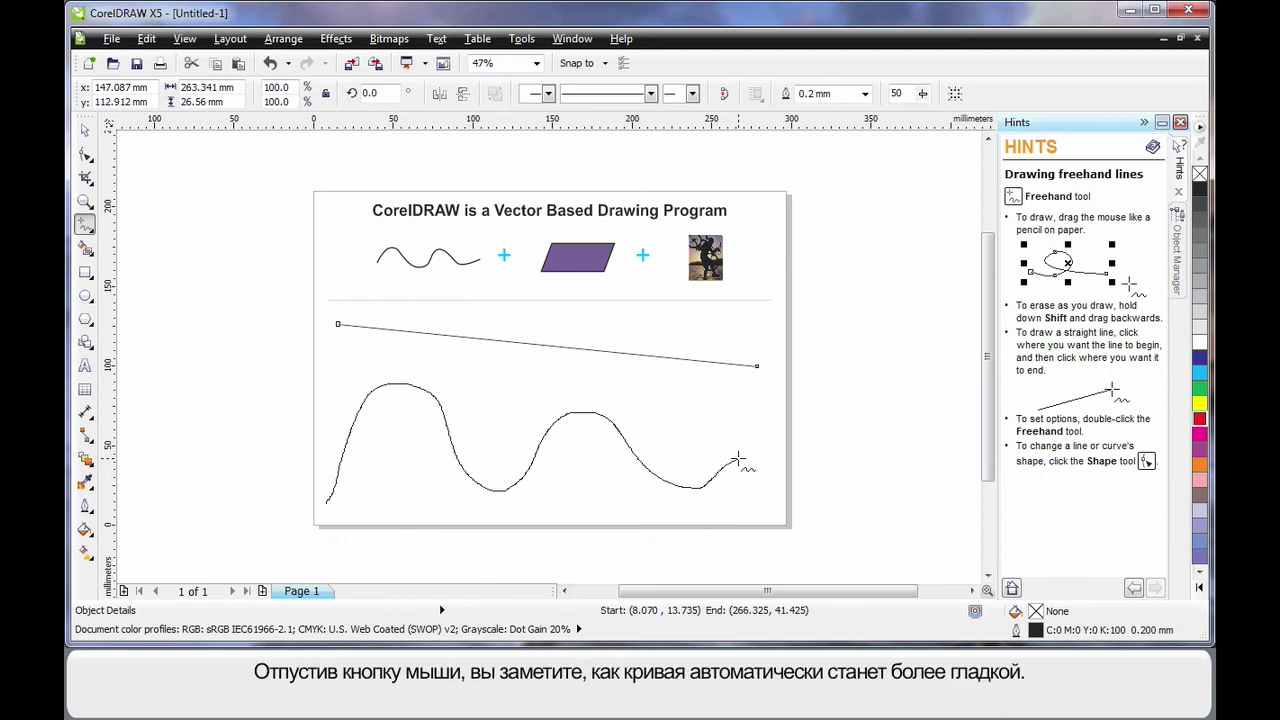
drag(737, 459, 737, 459)
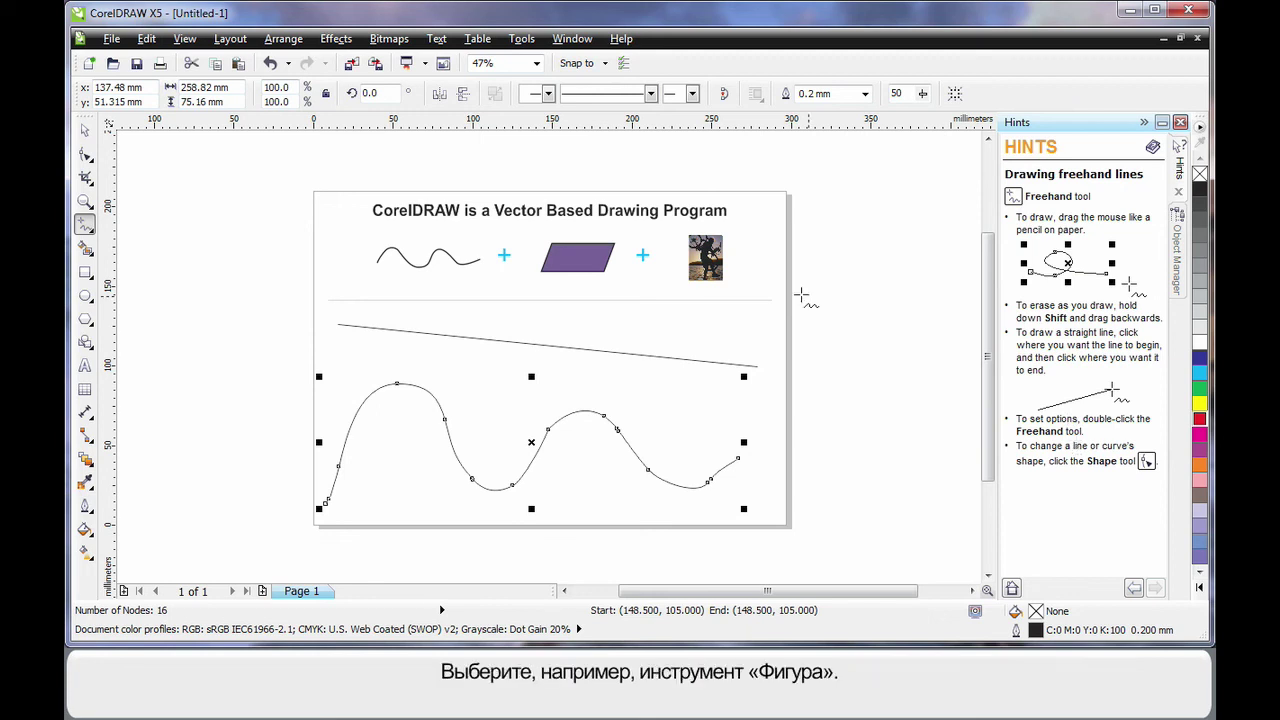
- With the Shape tool, delete a node and drag the wavy curve's peaks and handles to reshape it
click(86, 155)
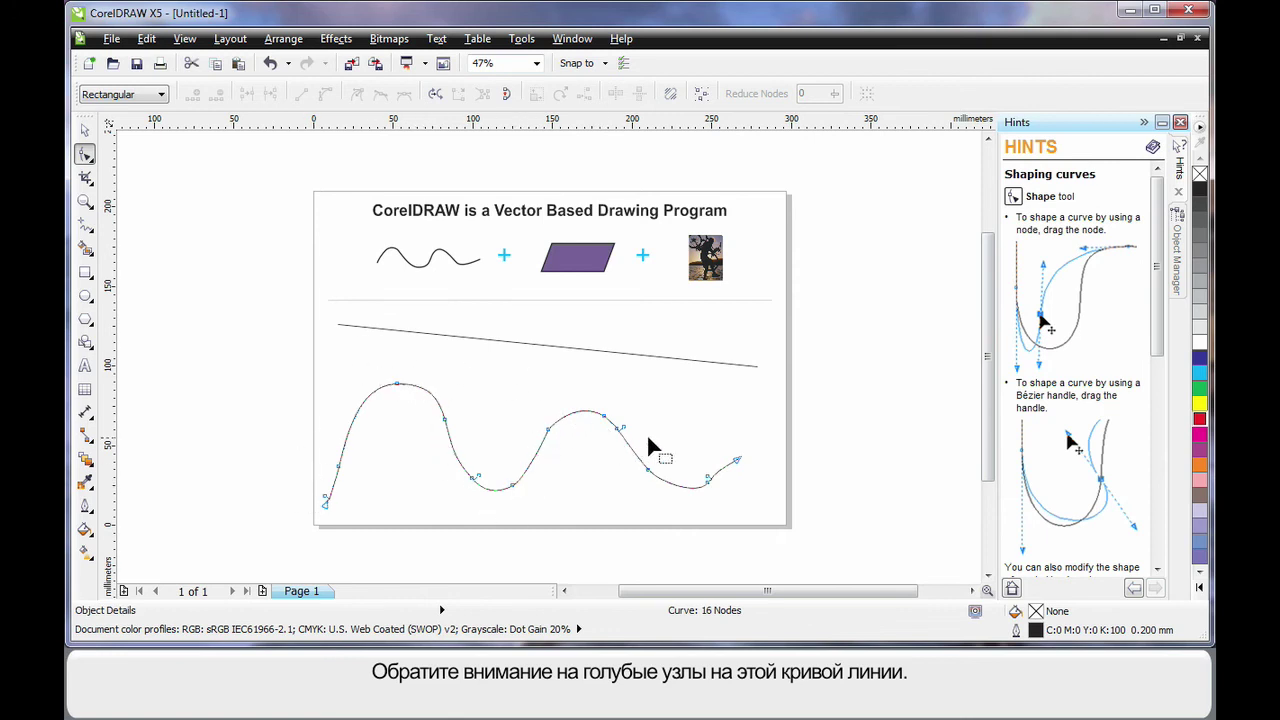
click(548, 429)
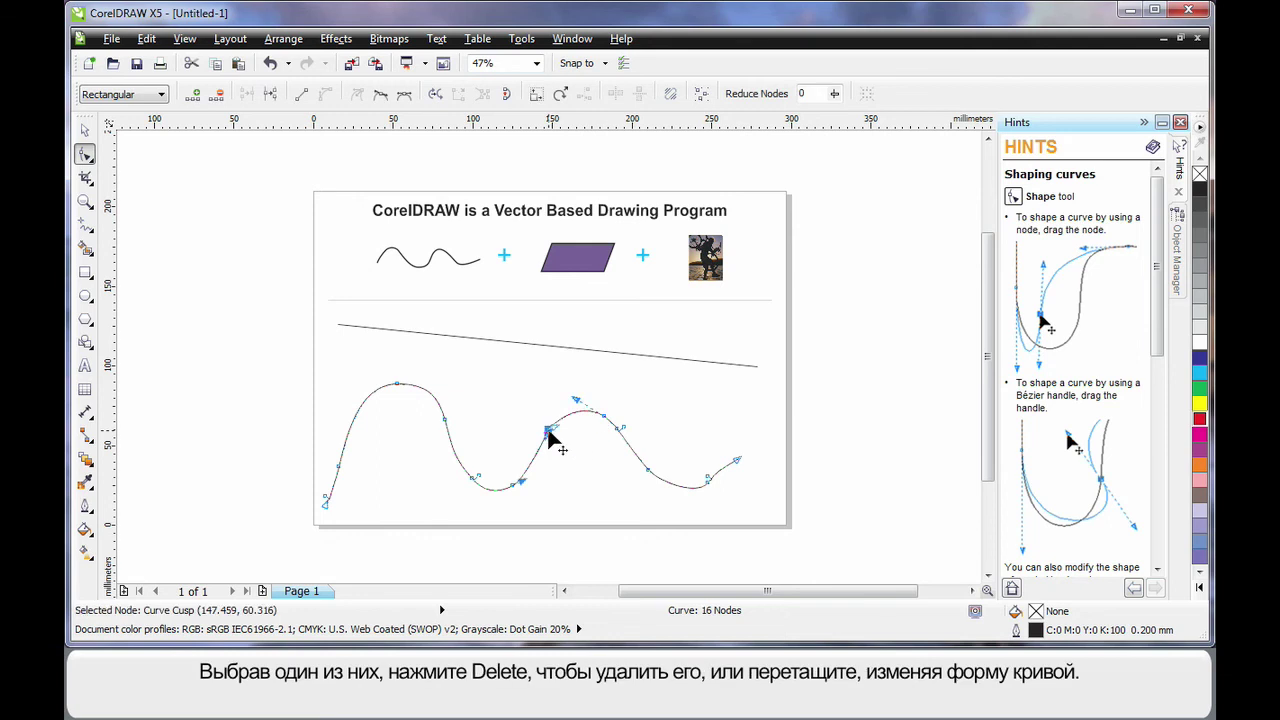
key(Delete)
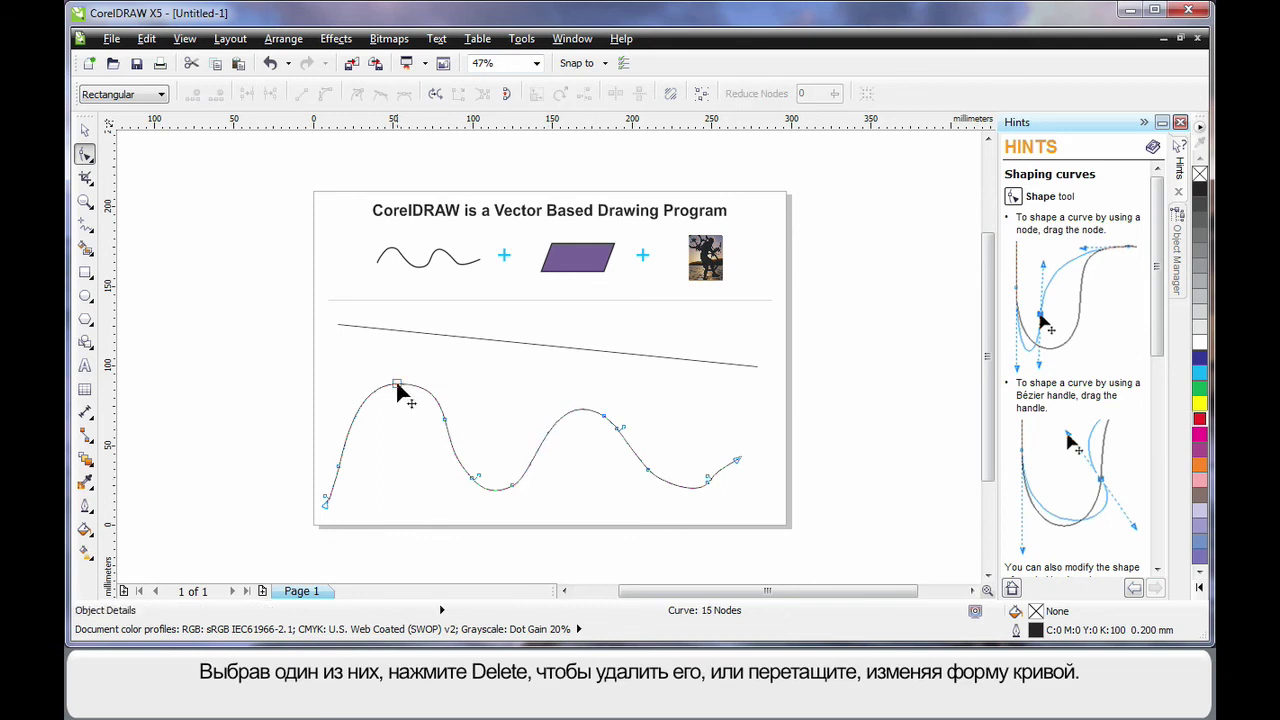
drag(397, 386, 349, 355)
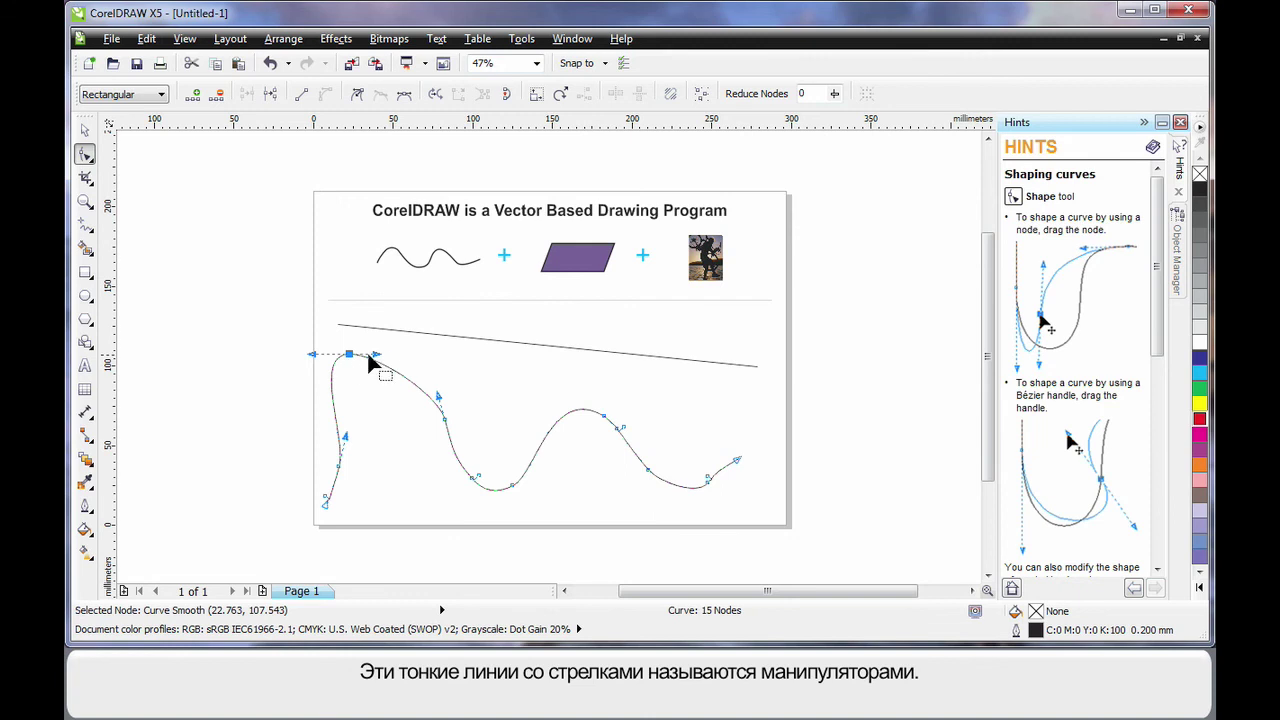
drag(377, 357, 550, 355)
drag(602, 416, 718, 400)
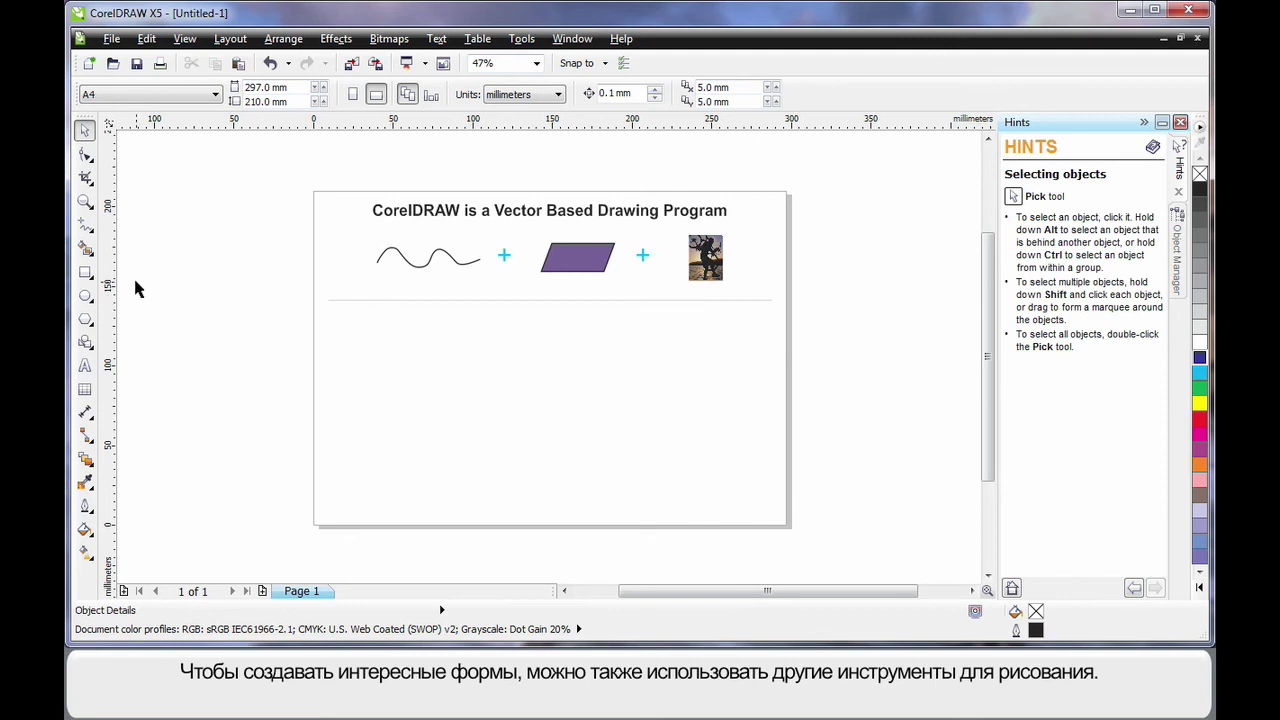
- Draw an ellipse in the lower page, then move and stretch it to about 208 × 80 mm
click(85, 296)
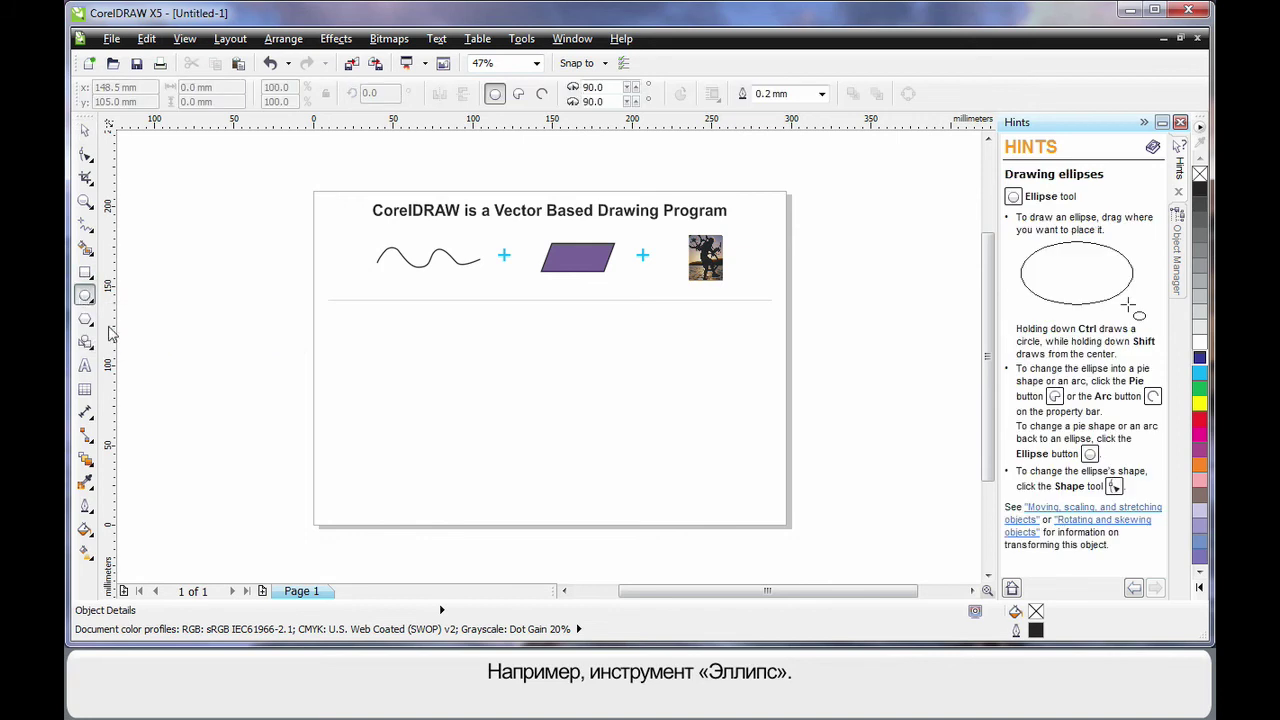
mouse_move(434, 346)
mouse_down()
mouse_move(606, 423)
mouse_move(678, 414)
mouse_move(684, 444)
mouse_up()
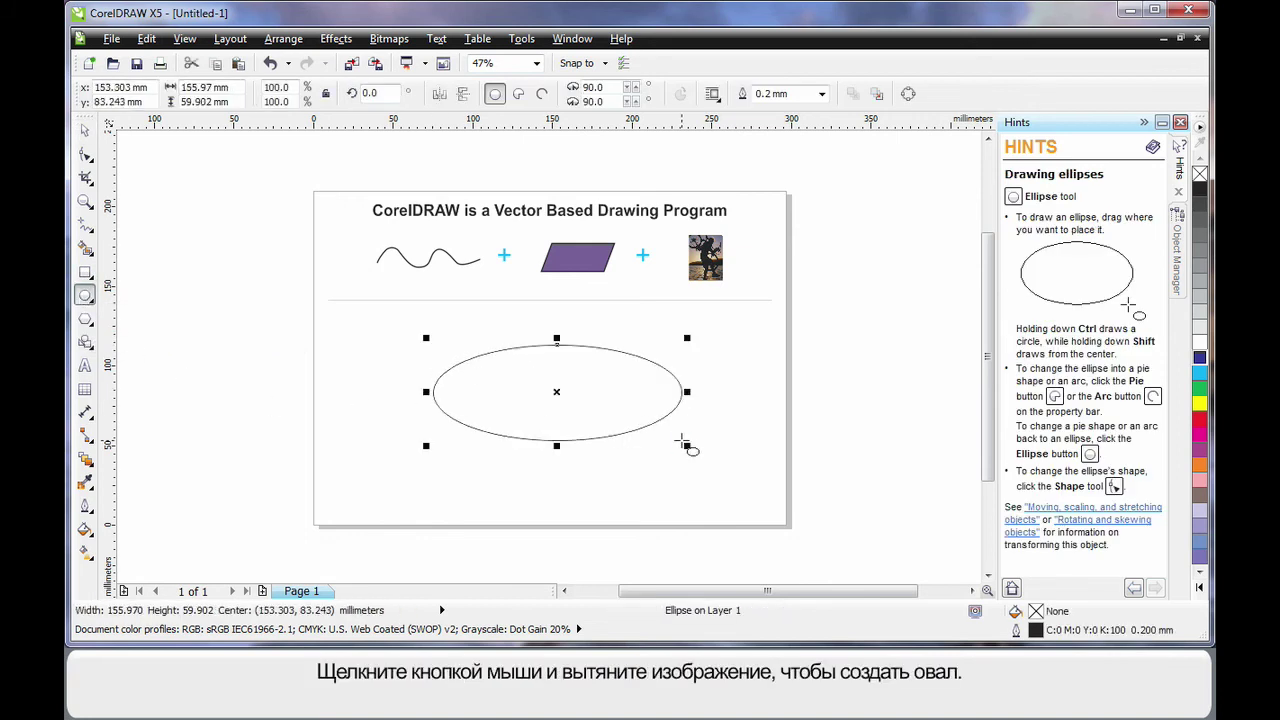
click(86, 134)
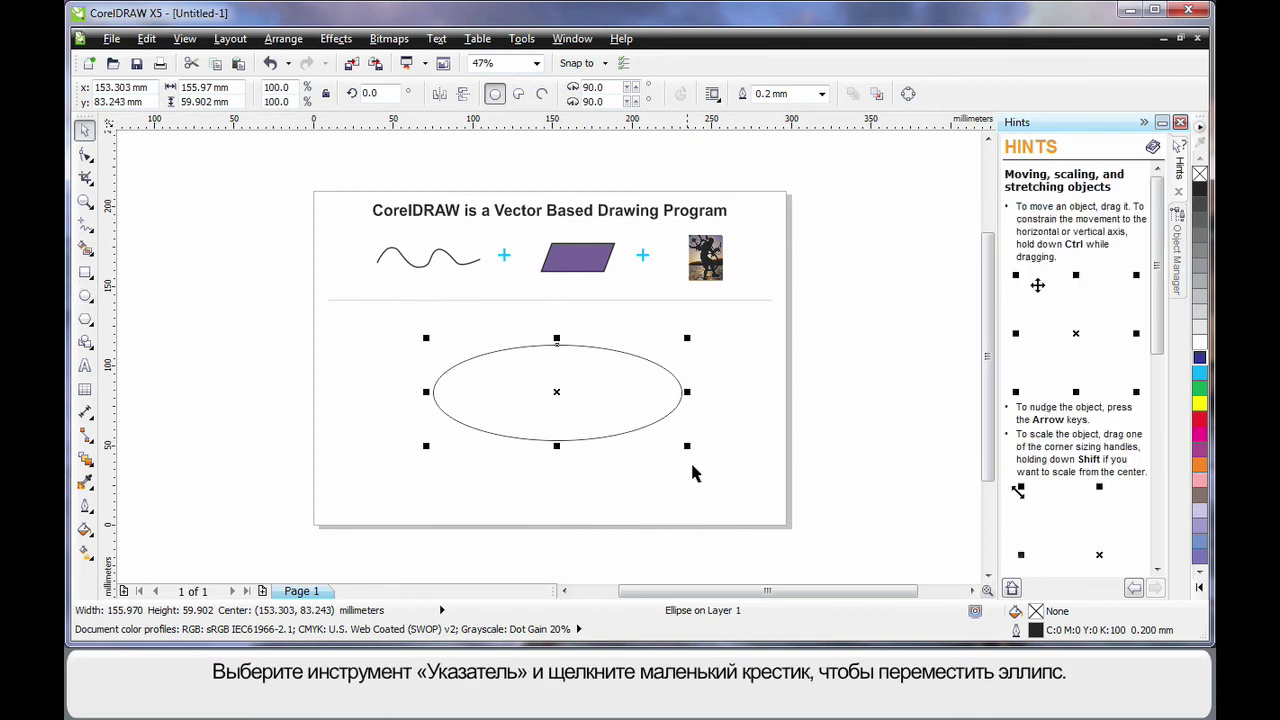
mouse_move(556, 391)
mouse_down()
mouse_move(477, 374)
mouse_move(564, 403)
mouse_up()
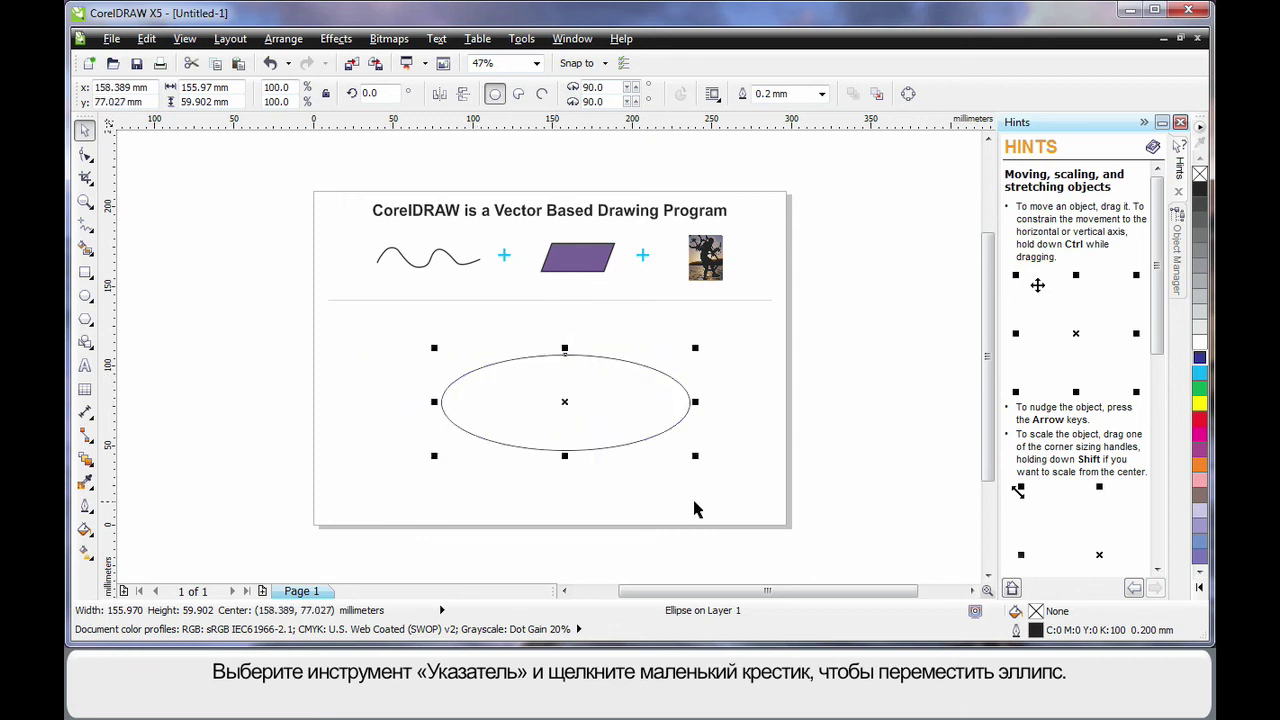
drag(695, 455, 738, 472)
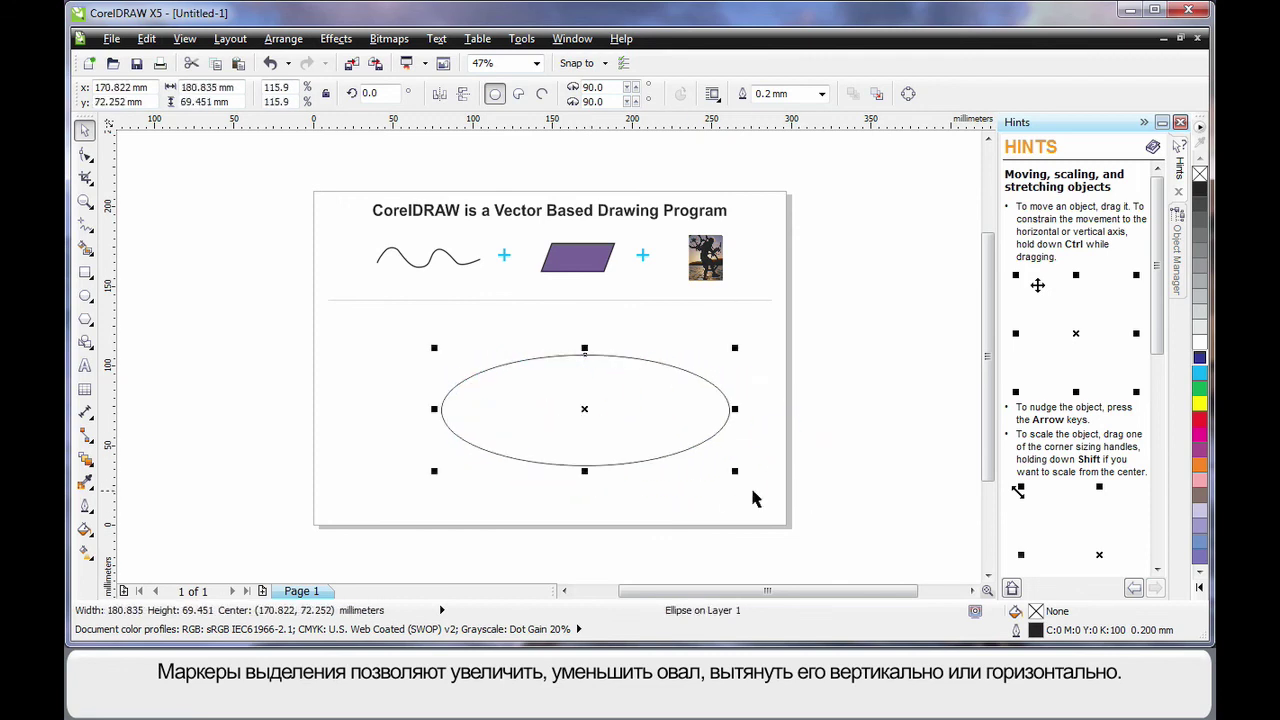
drag(736, 411, 779, 411)
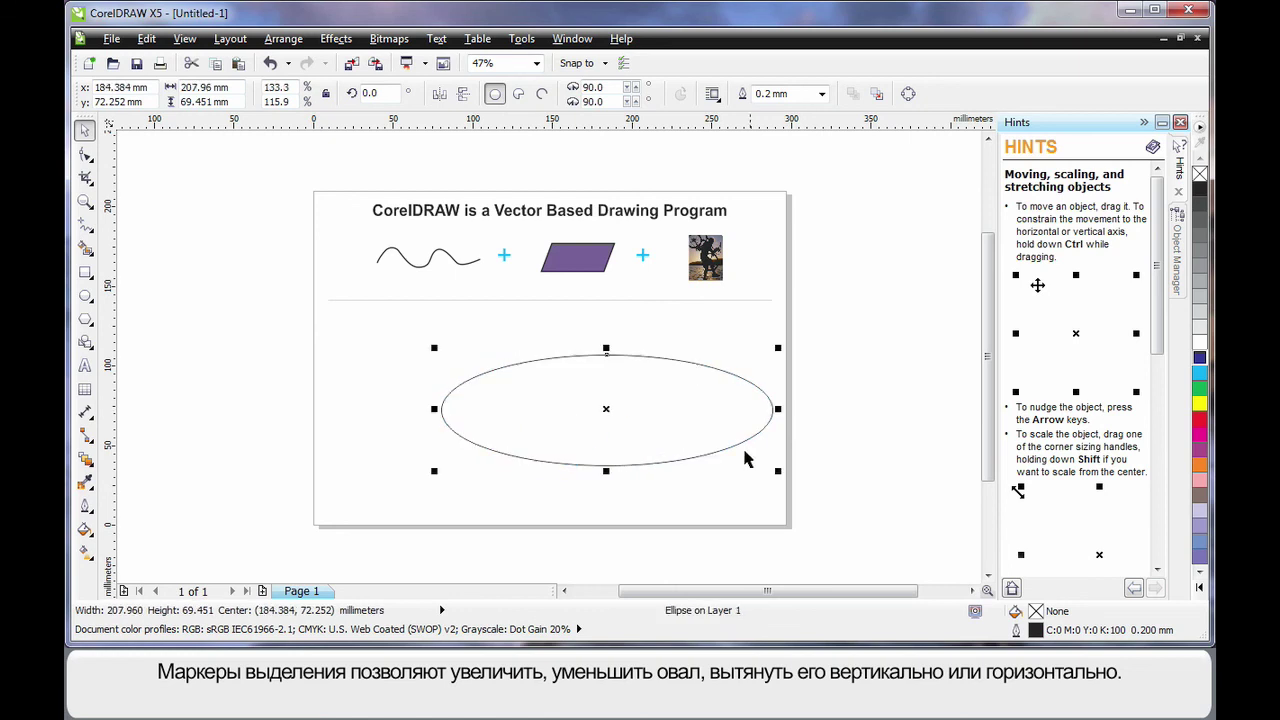
mouse_move(607, 472)
mouse_down()
mouse_move(608, 391)
mouse_move(607, 488)
mouse_up()
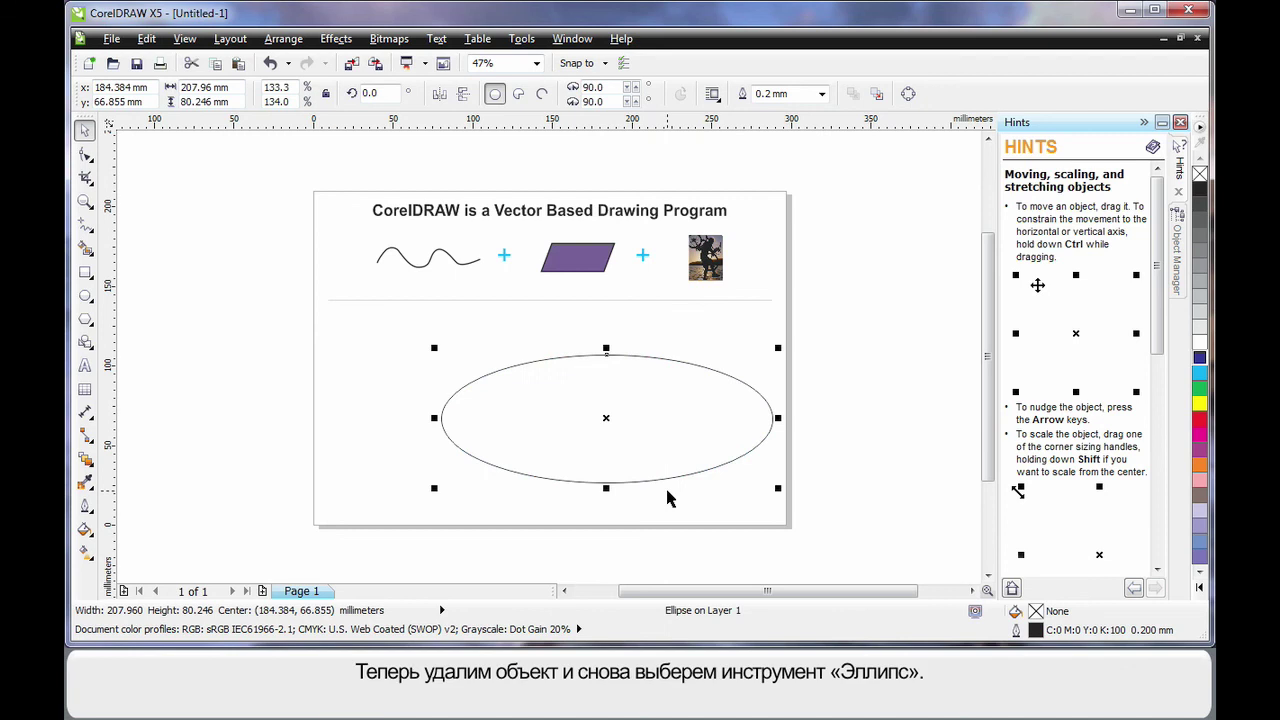
- Delete the ellipse and draw a 113 mm circle at the page's lower left
key(Delete)
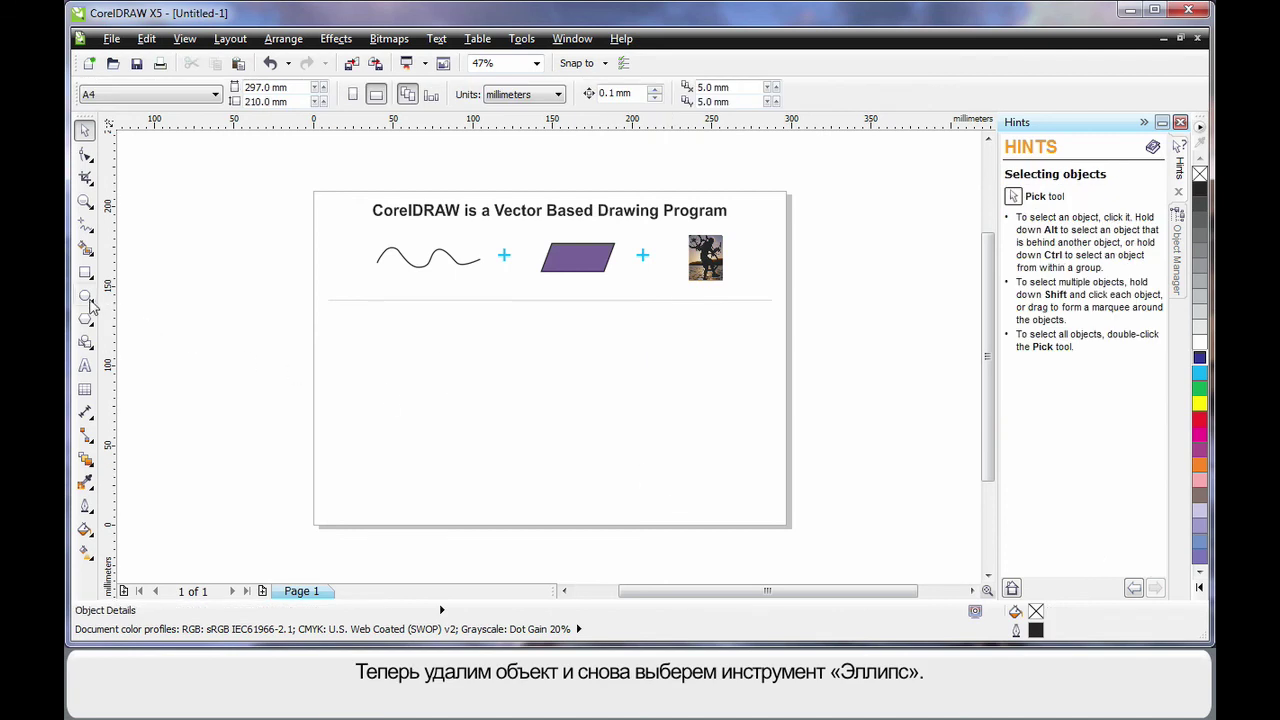
click(85, 296)
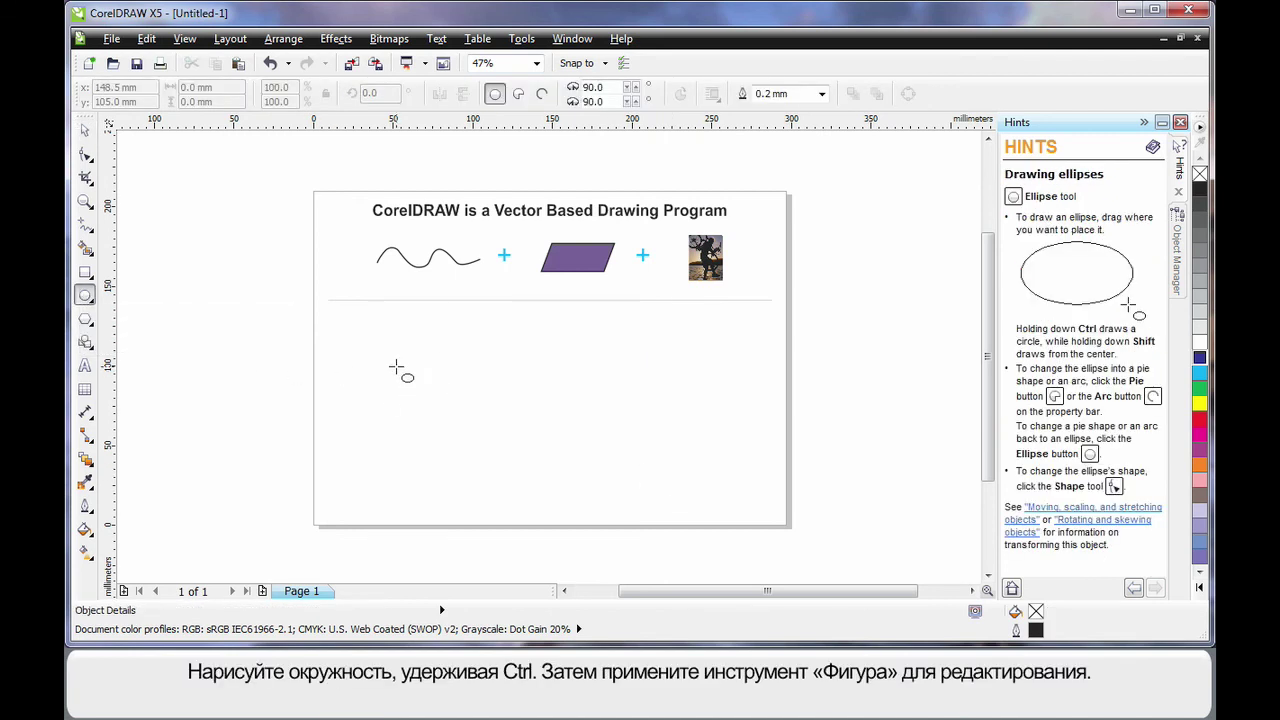
mouse_move(371, 327)
mouse_down()
mouse_move(558, 508)
mouse_move(552, 481)
mouse_move(509, 446)
mouse_move(549, 474)
mouse_up()
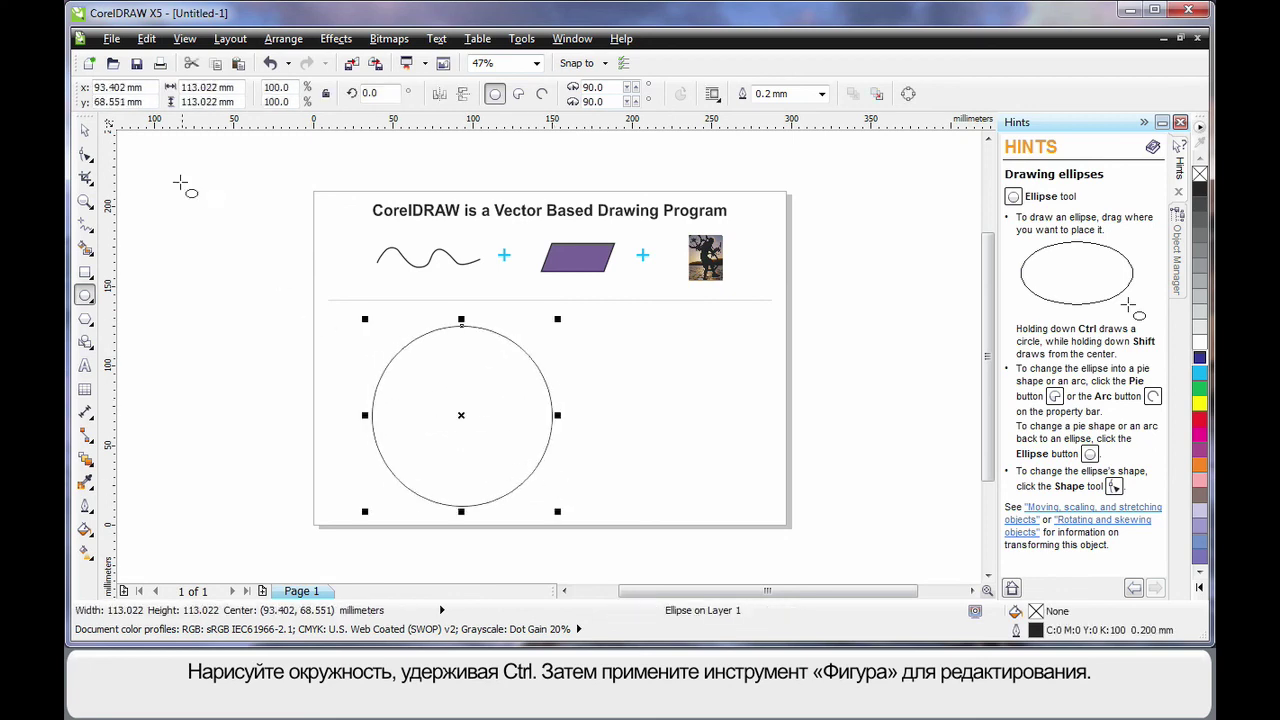
click(85, 155)
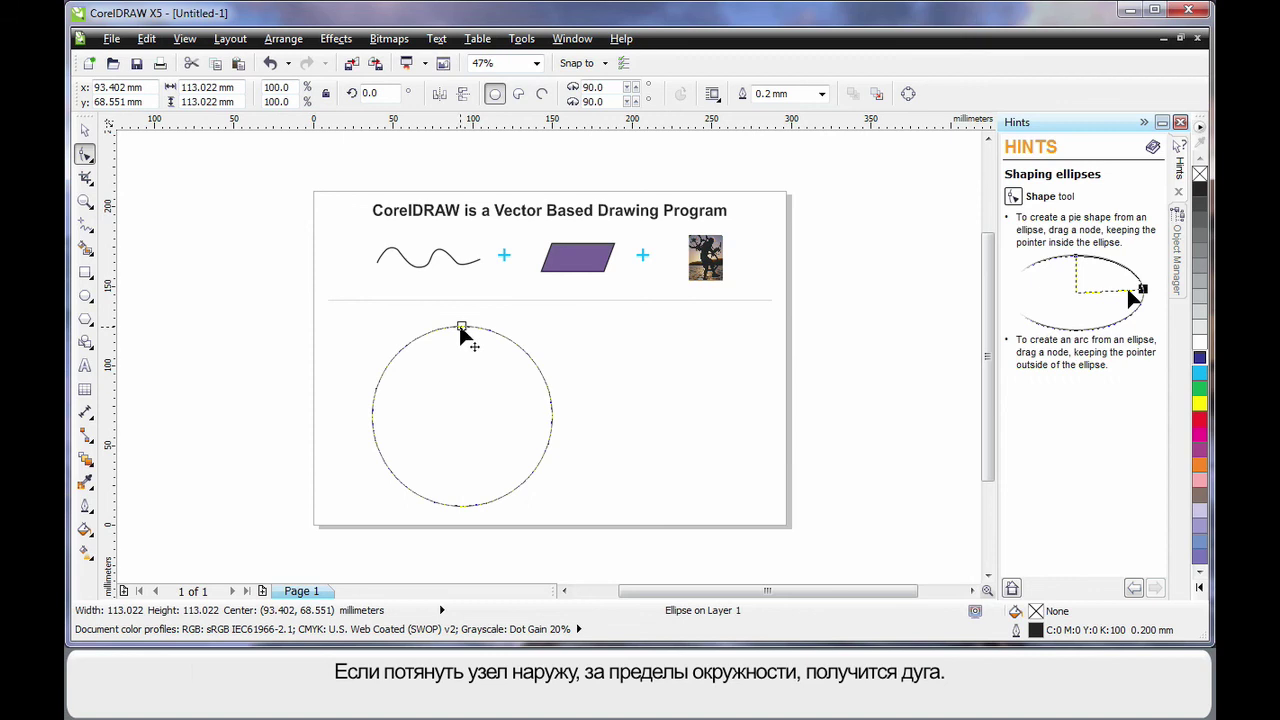
- Drag the circle's node outside, then inside, to form a 307° pie from 24.677° to 331.699°
drag(461, 325, 616, 506)
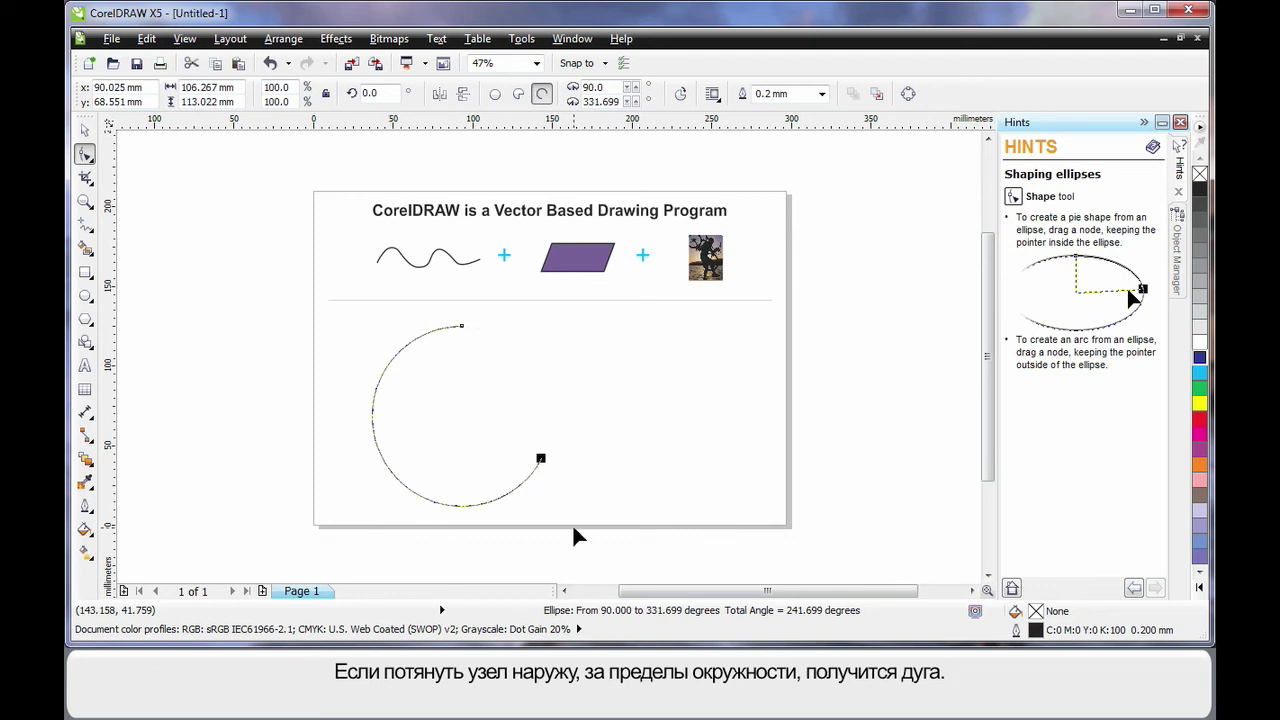
drag(462, 328, 543, 377)
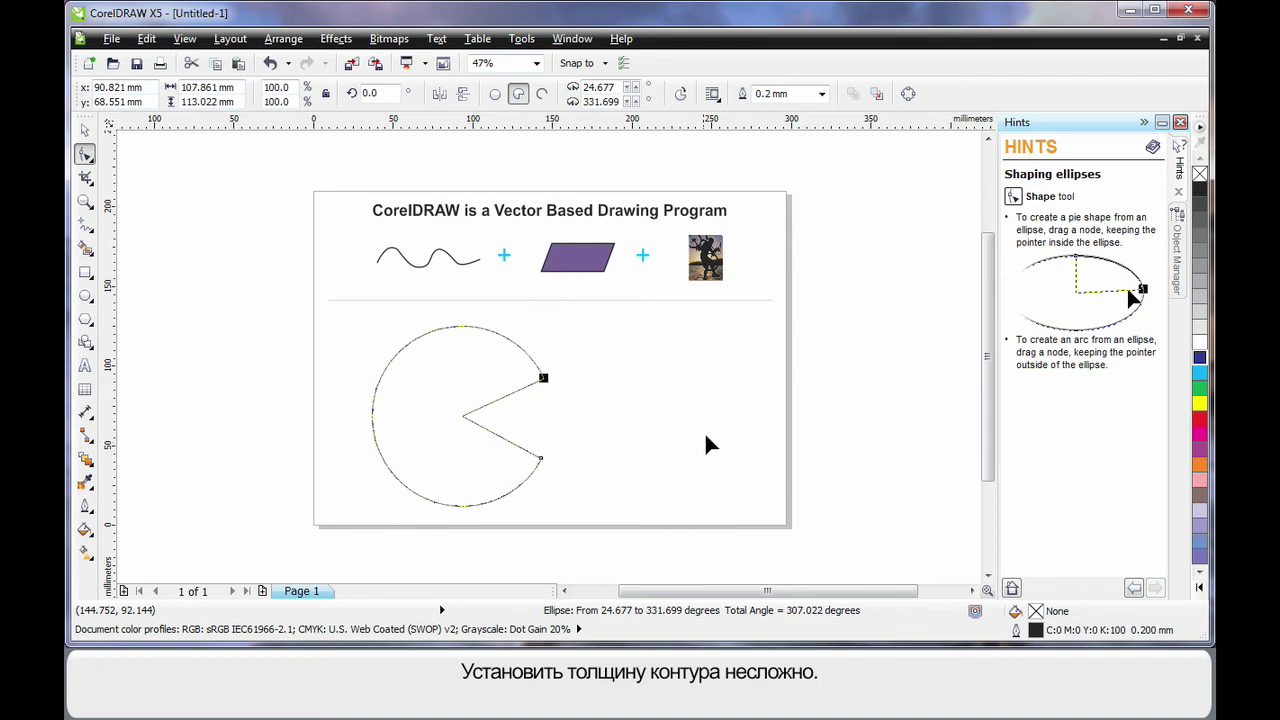
- Give the pie a 2.5 mm outline, a cyan fill and a red outline colour
click(822, 94)
click(795, 228)
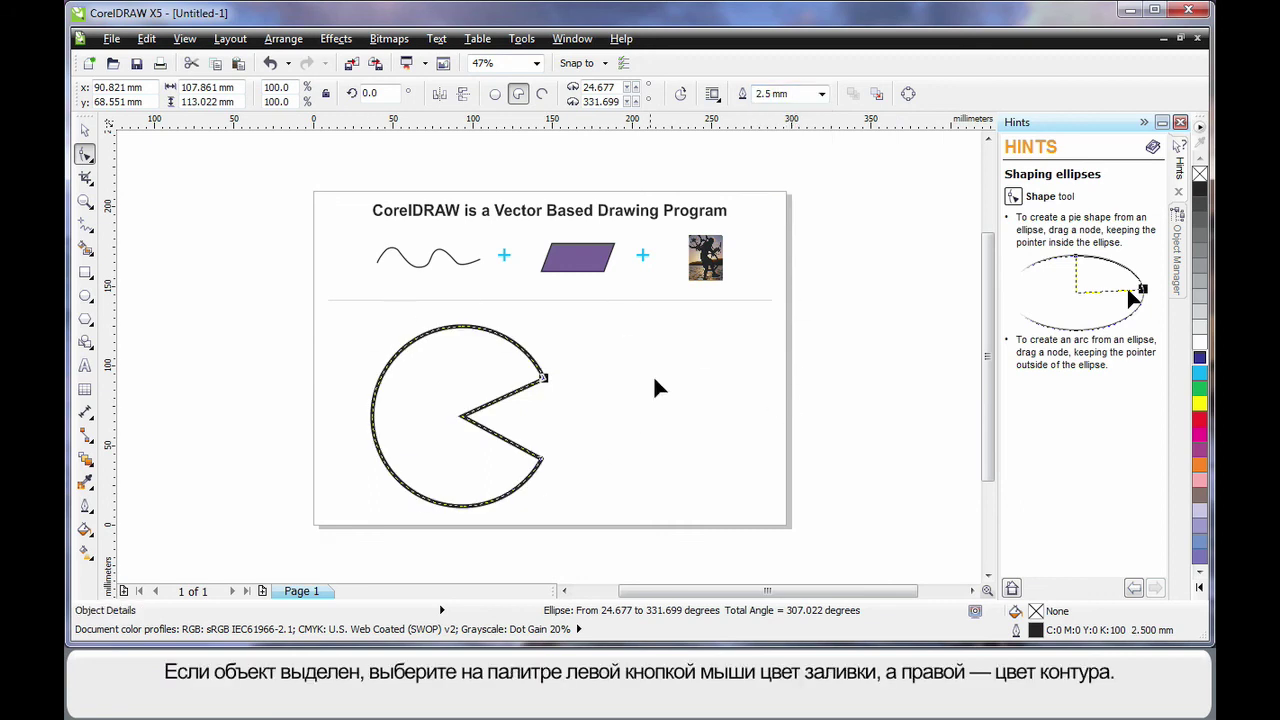
click(1200, 376)
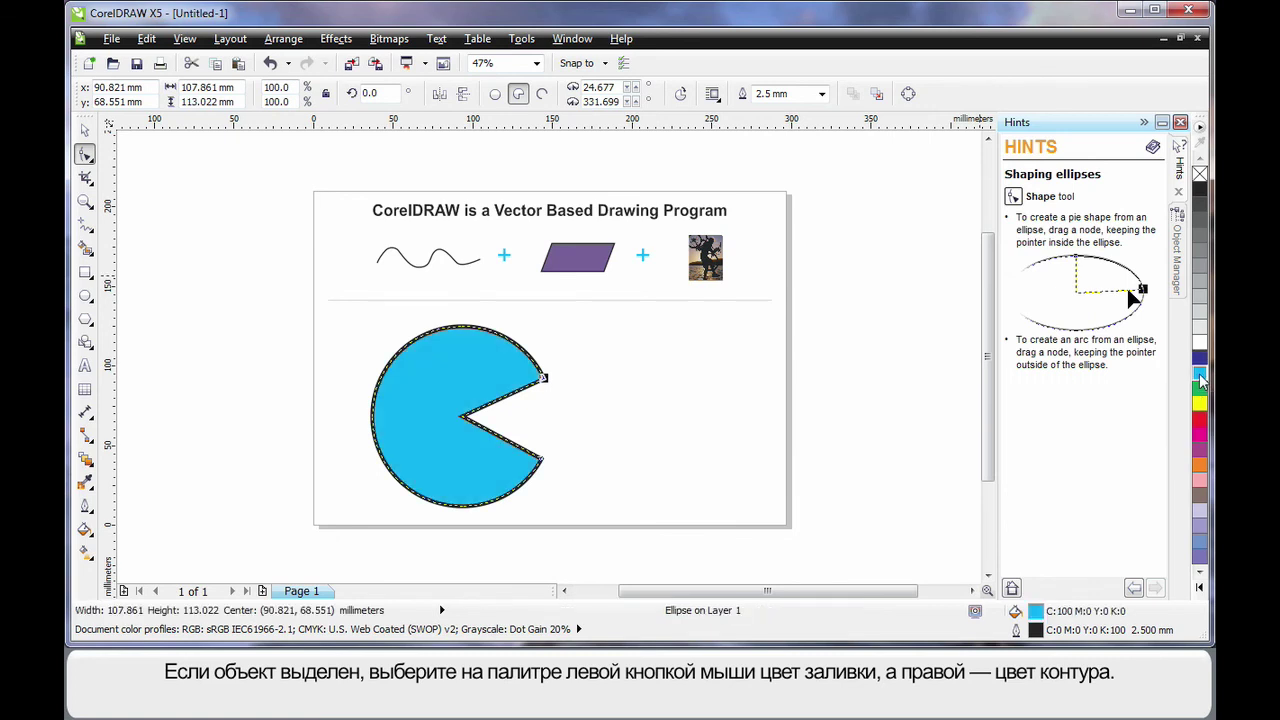
right_click(1200, 421)
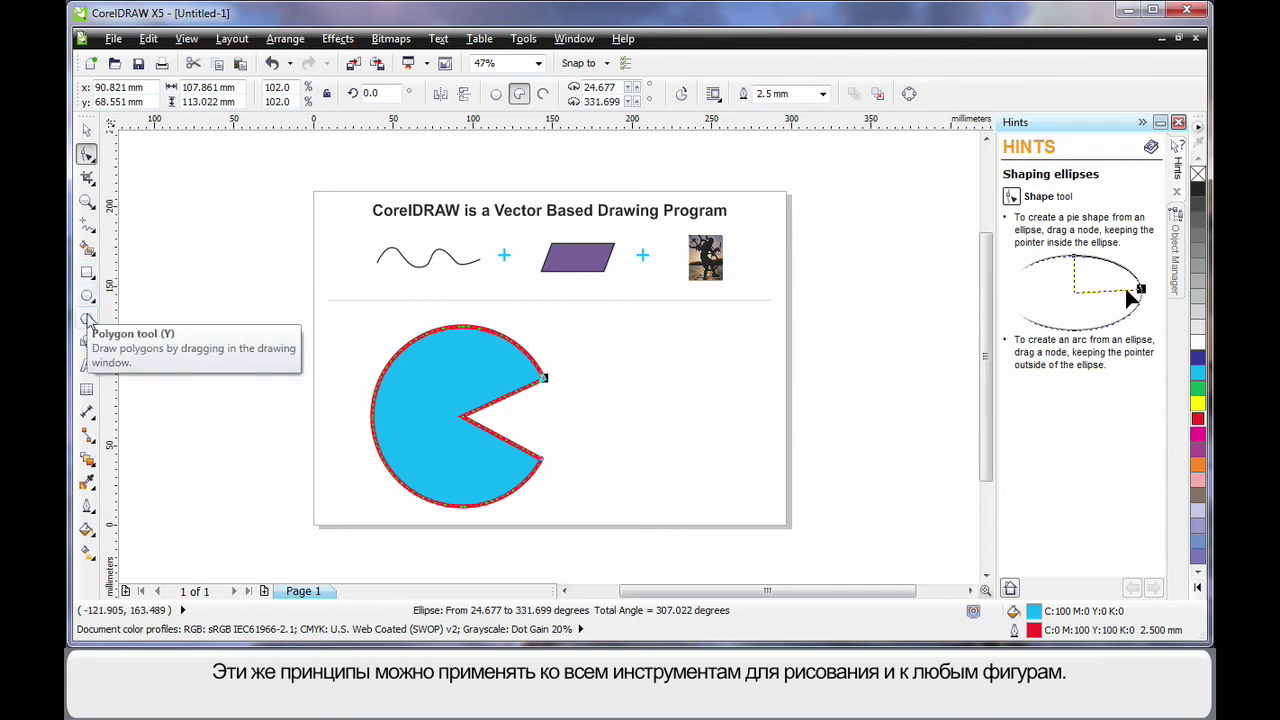
- Look through the polygon, star and spiral tools, then deselect the pie with the Pick tool
click(88, 274)
click(88, 322)
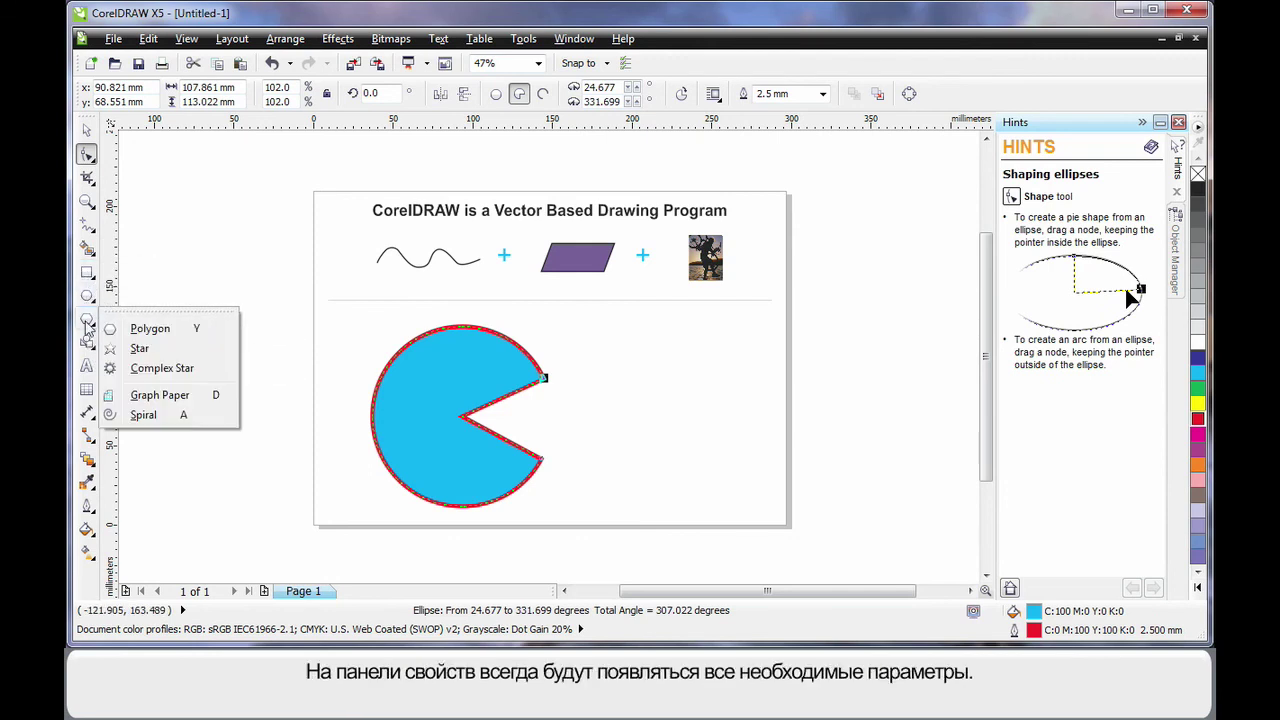
click(92, 328)
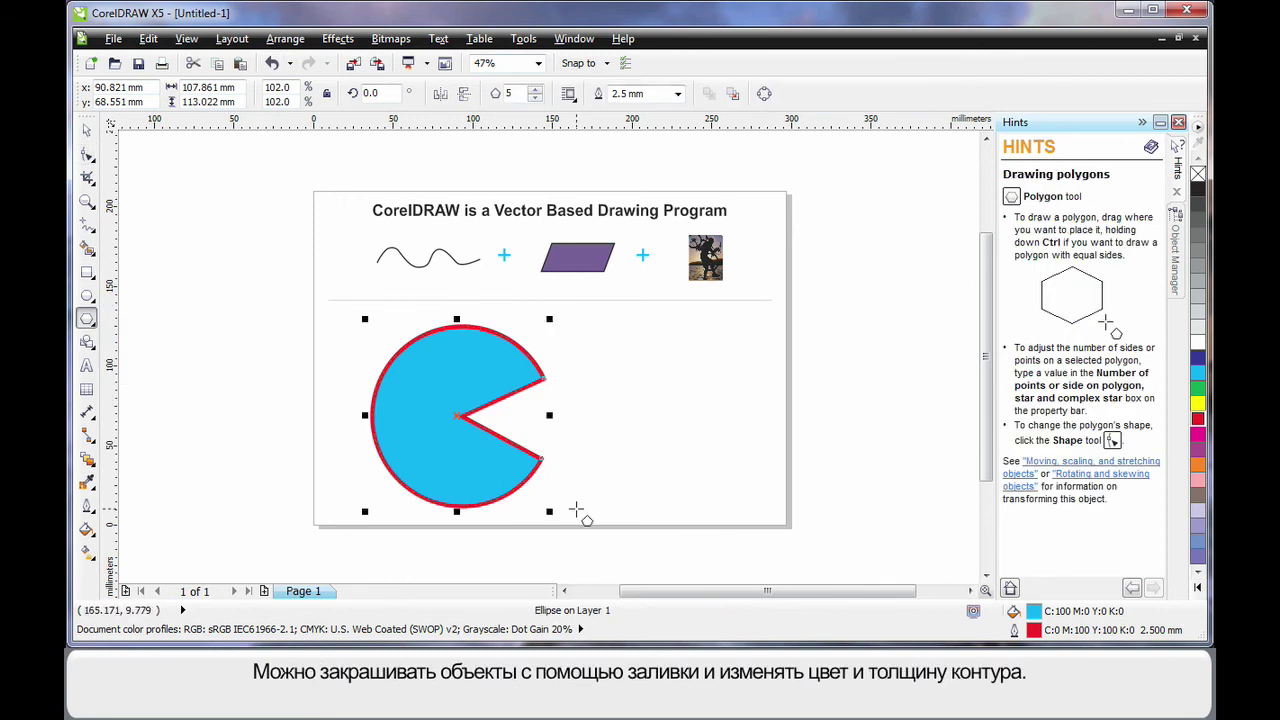
click(87, 131)
click(204, 238)
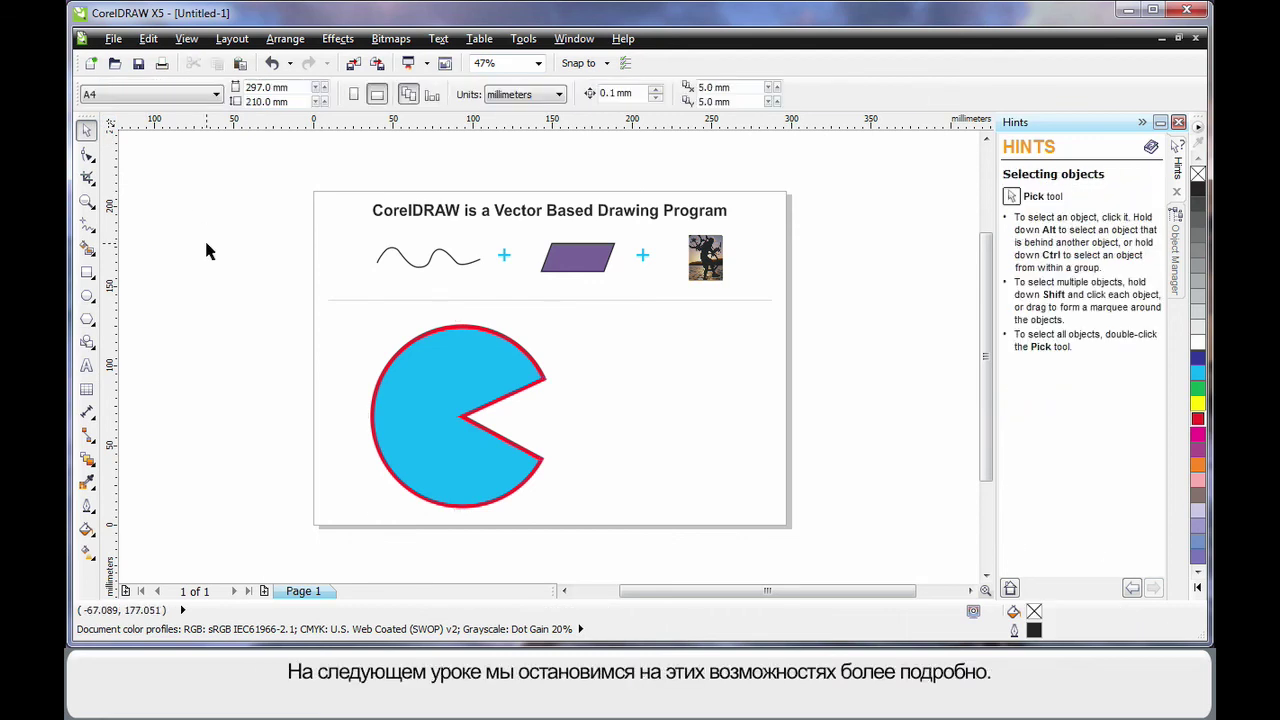